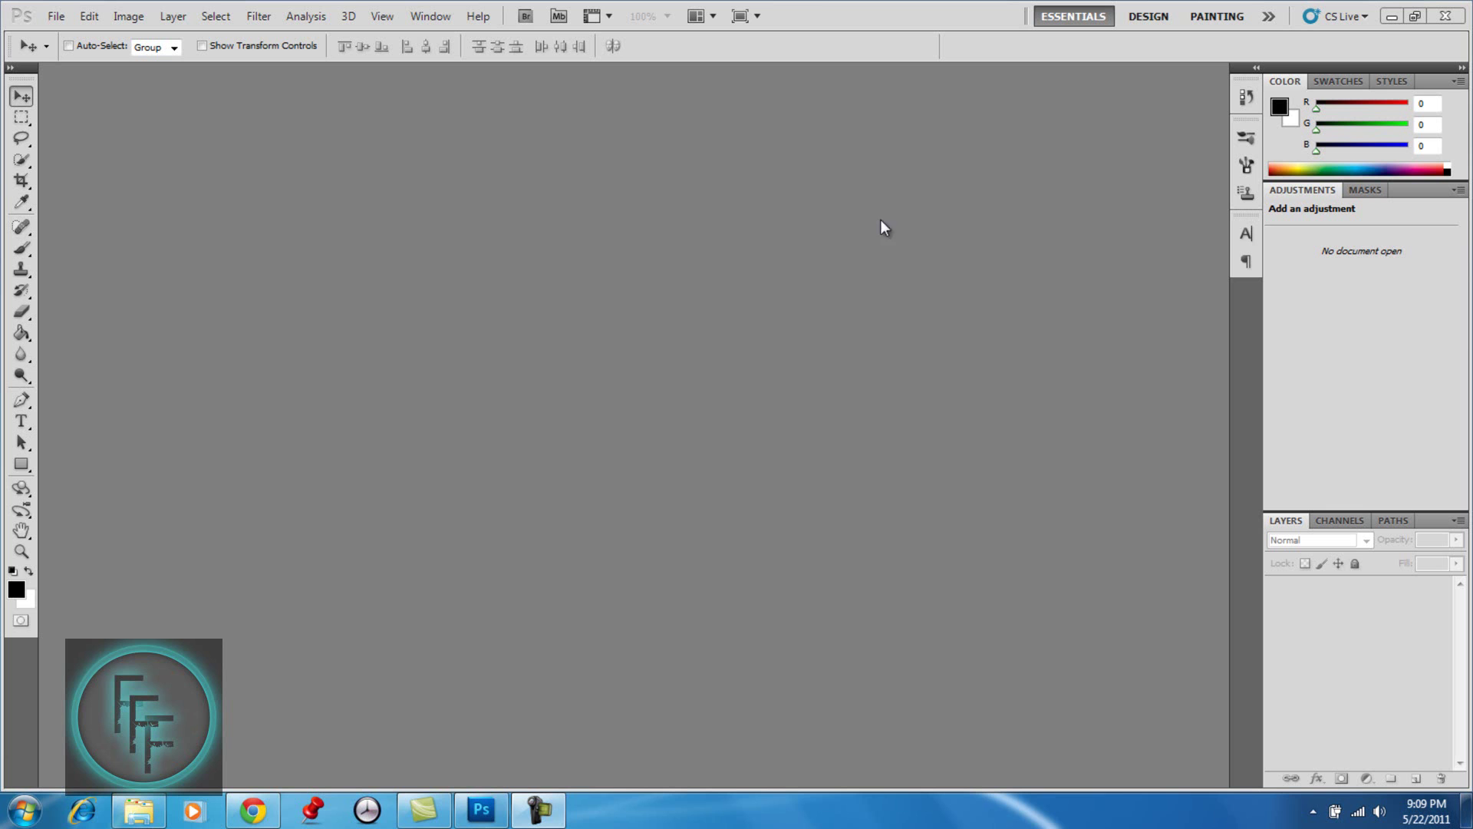
# Step: Create a new 700×500-pixel document with a white background
pyautogui.click(57, 22)
pyautogui.click(69, 31)
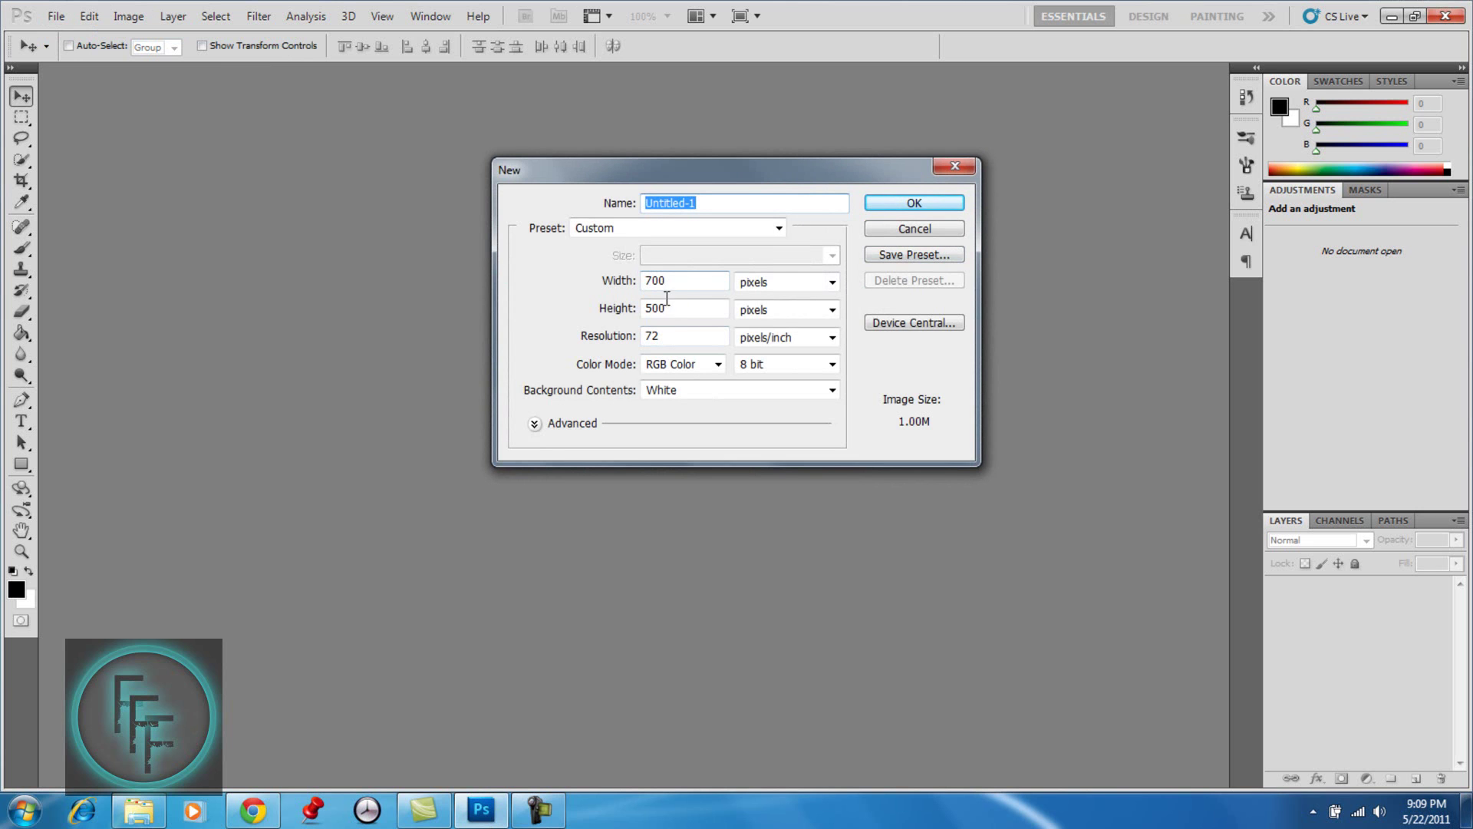
pyautogui.click(897, 207)
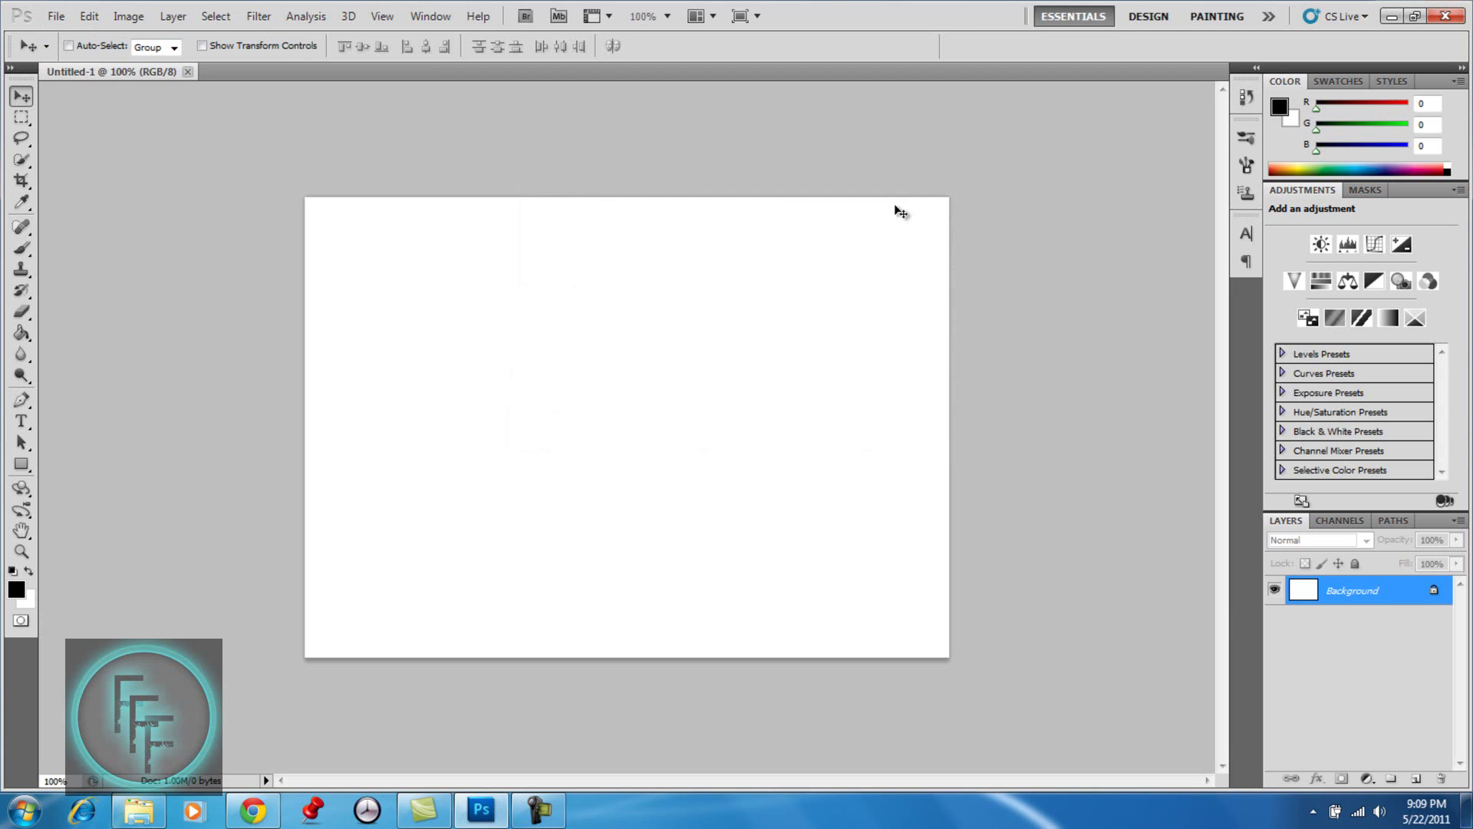
# Step: Unlock the Background layer so it becomes the editable Layer 0
pyautogui.doubleClick(1436, 596)
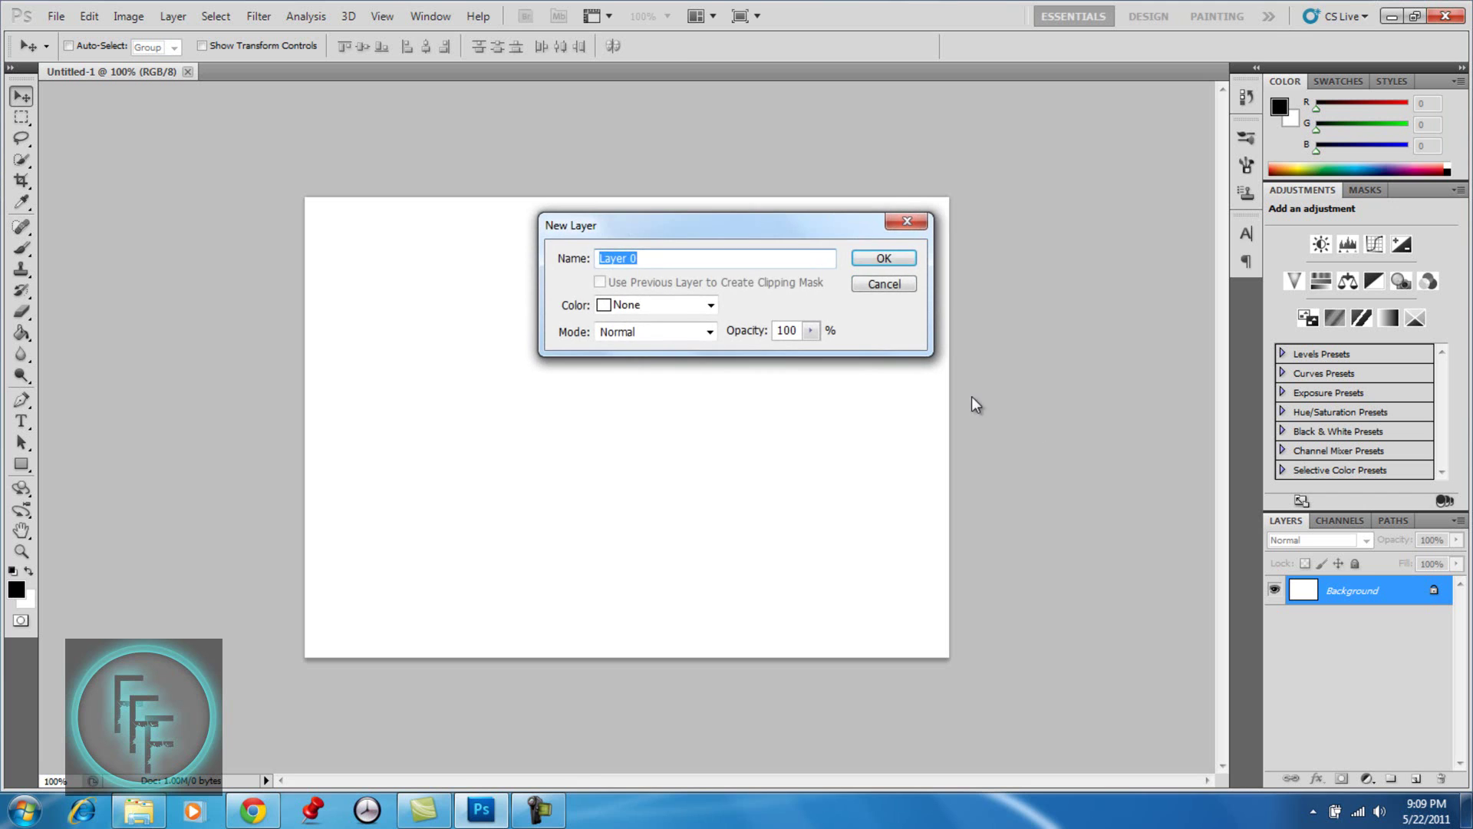
pyautogui.click(860, 265)
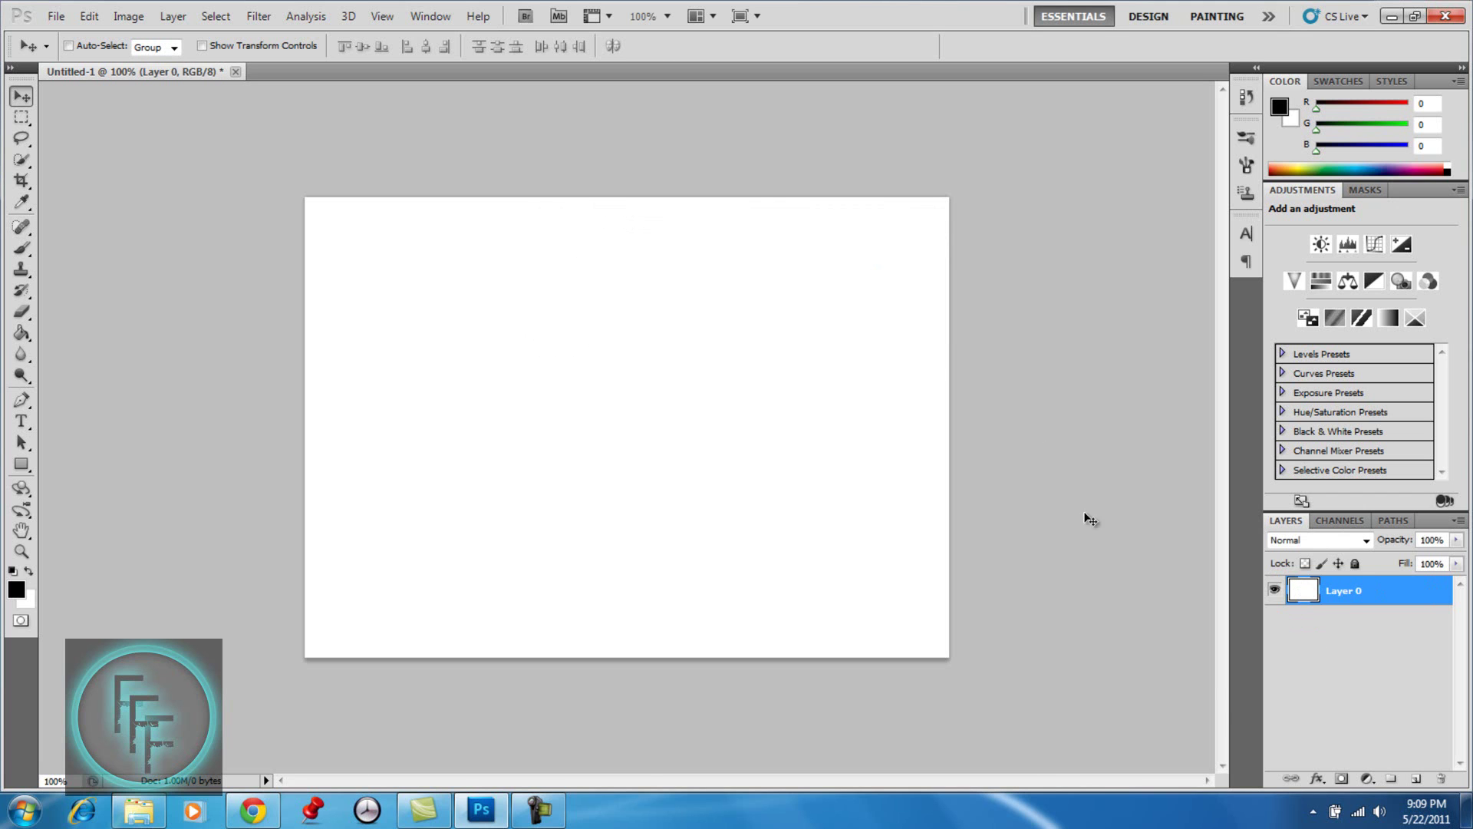
# Step: Fill Layer 0 with the Spectrum gradient dragged left to right across the canvas
pyautogui.click(22, 332)
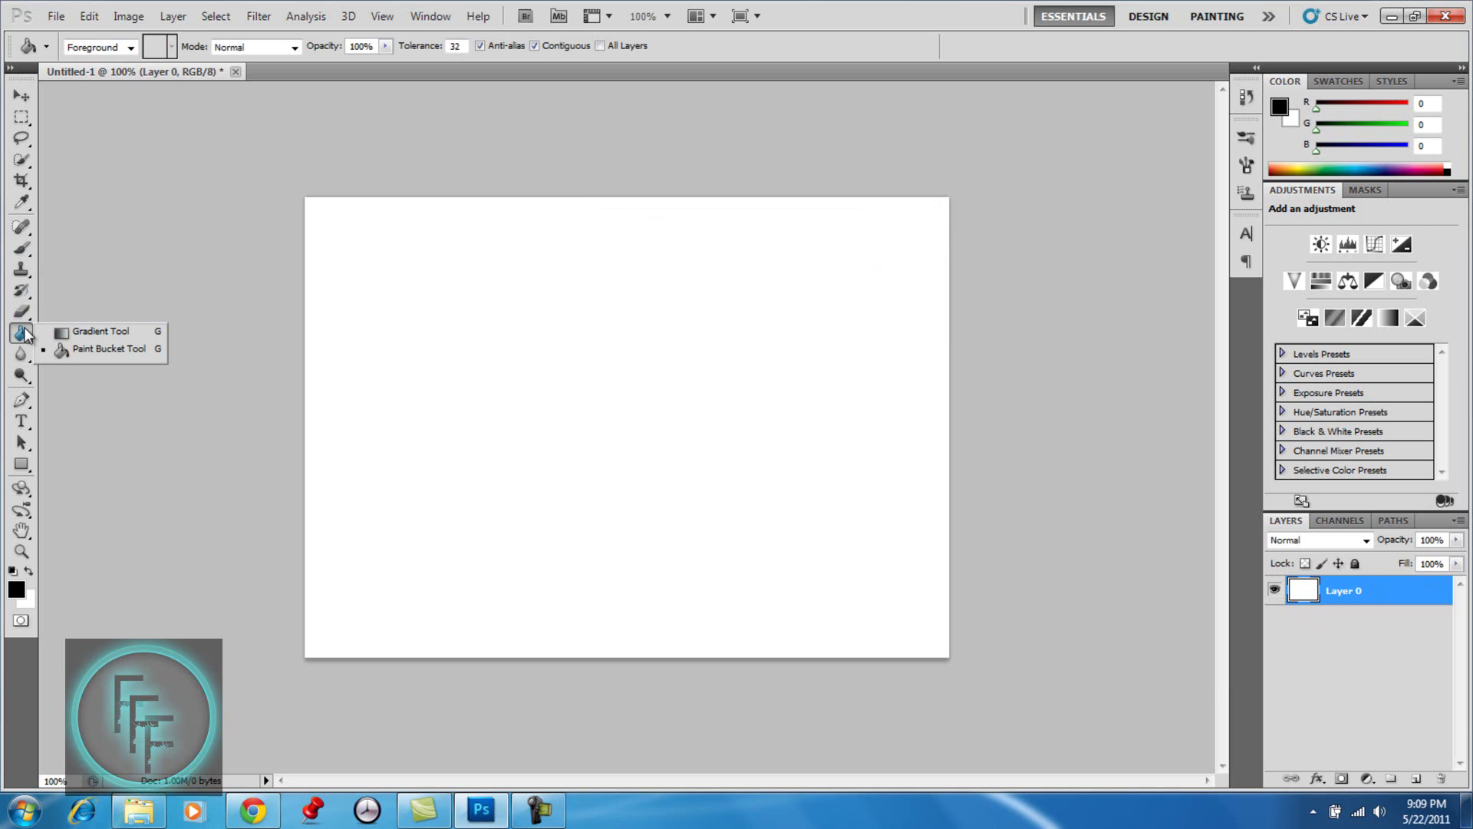
pyautogui.click(62, 335)
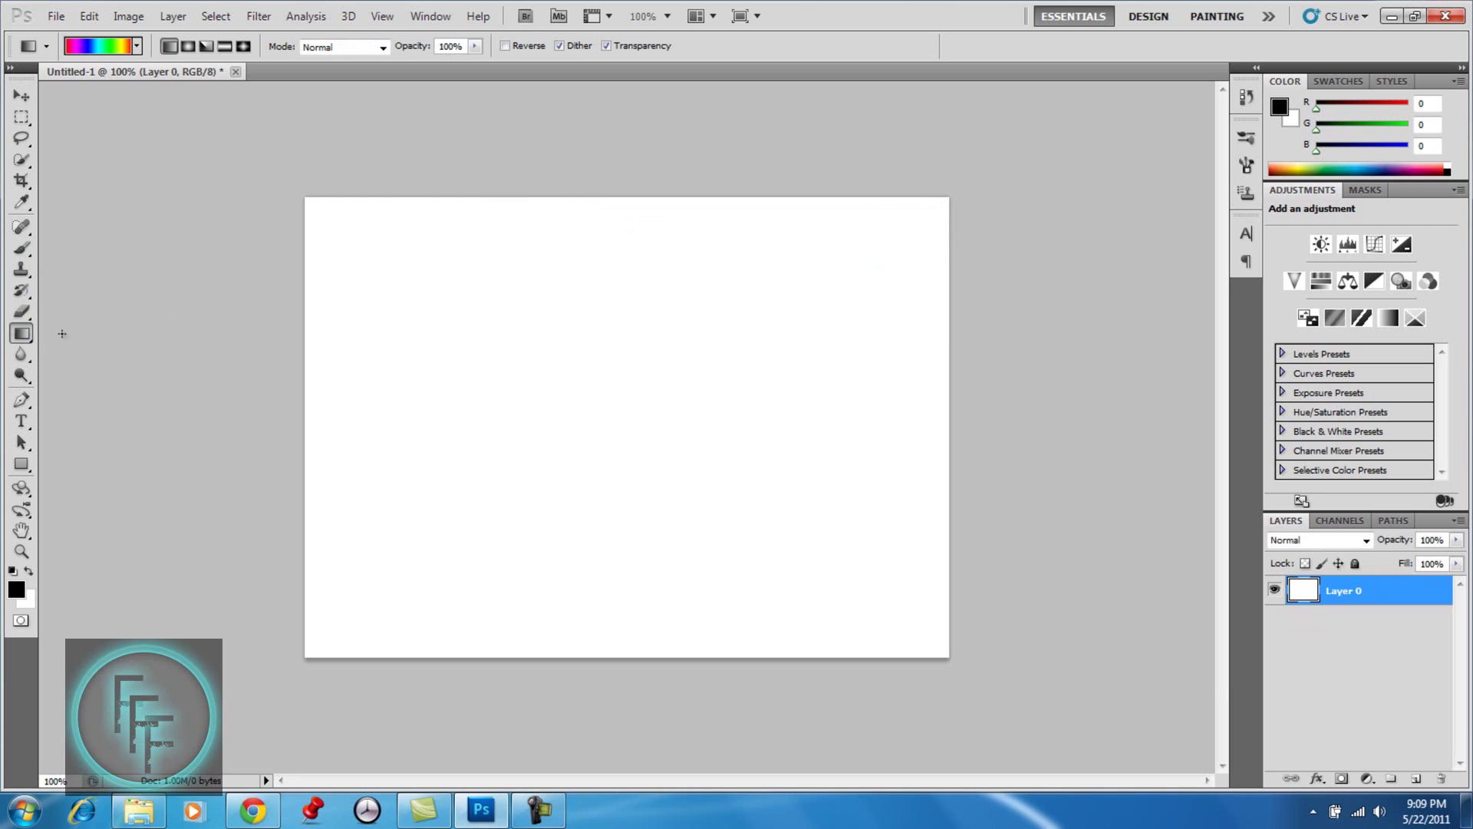
pyautogui.click(104, 44)
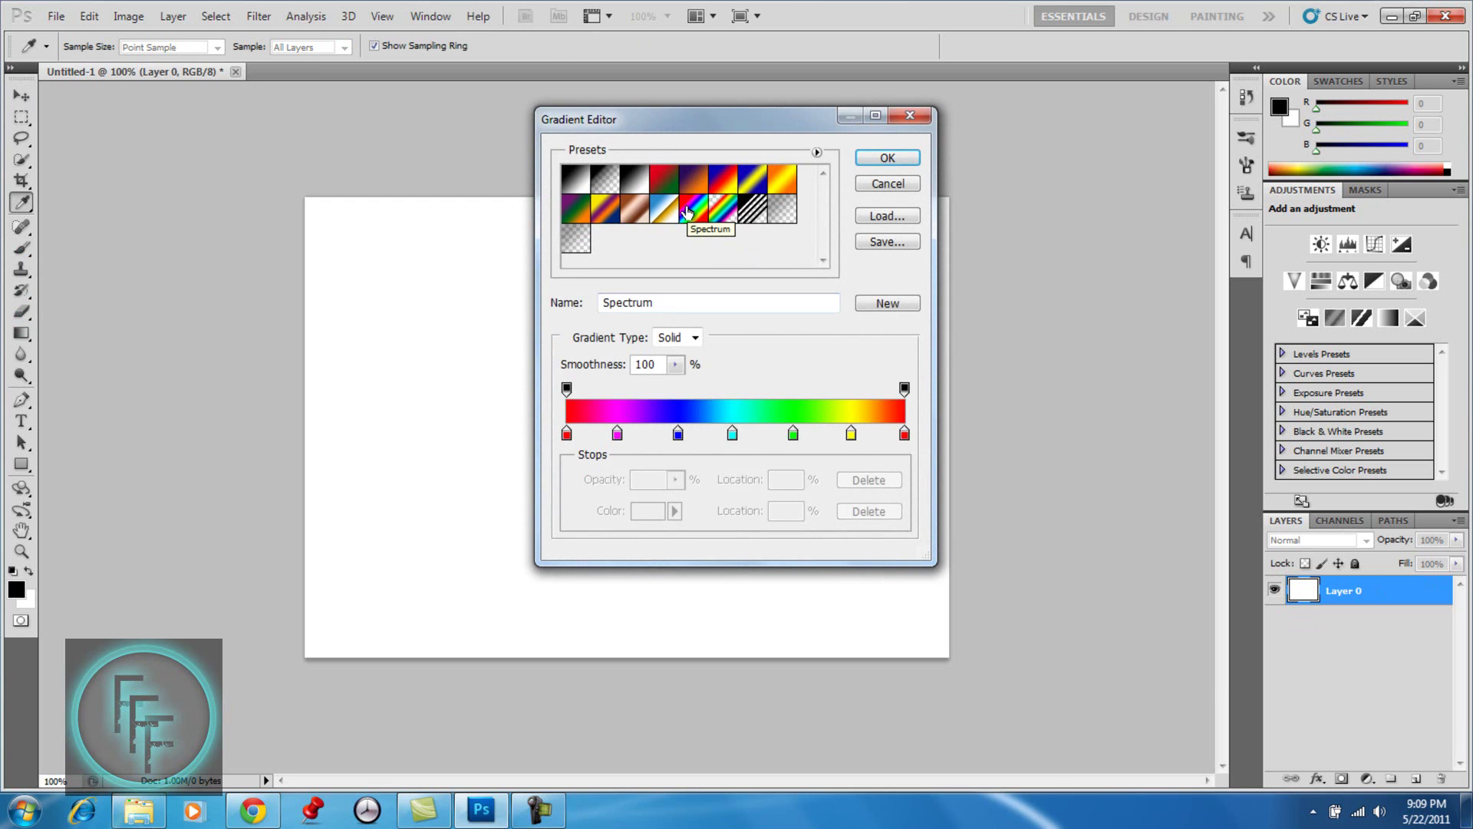
pyautogui.click(888, 157)
pyautogui.moveTo(303, 413); pyautogui.dragTo(955, 411)
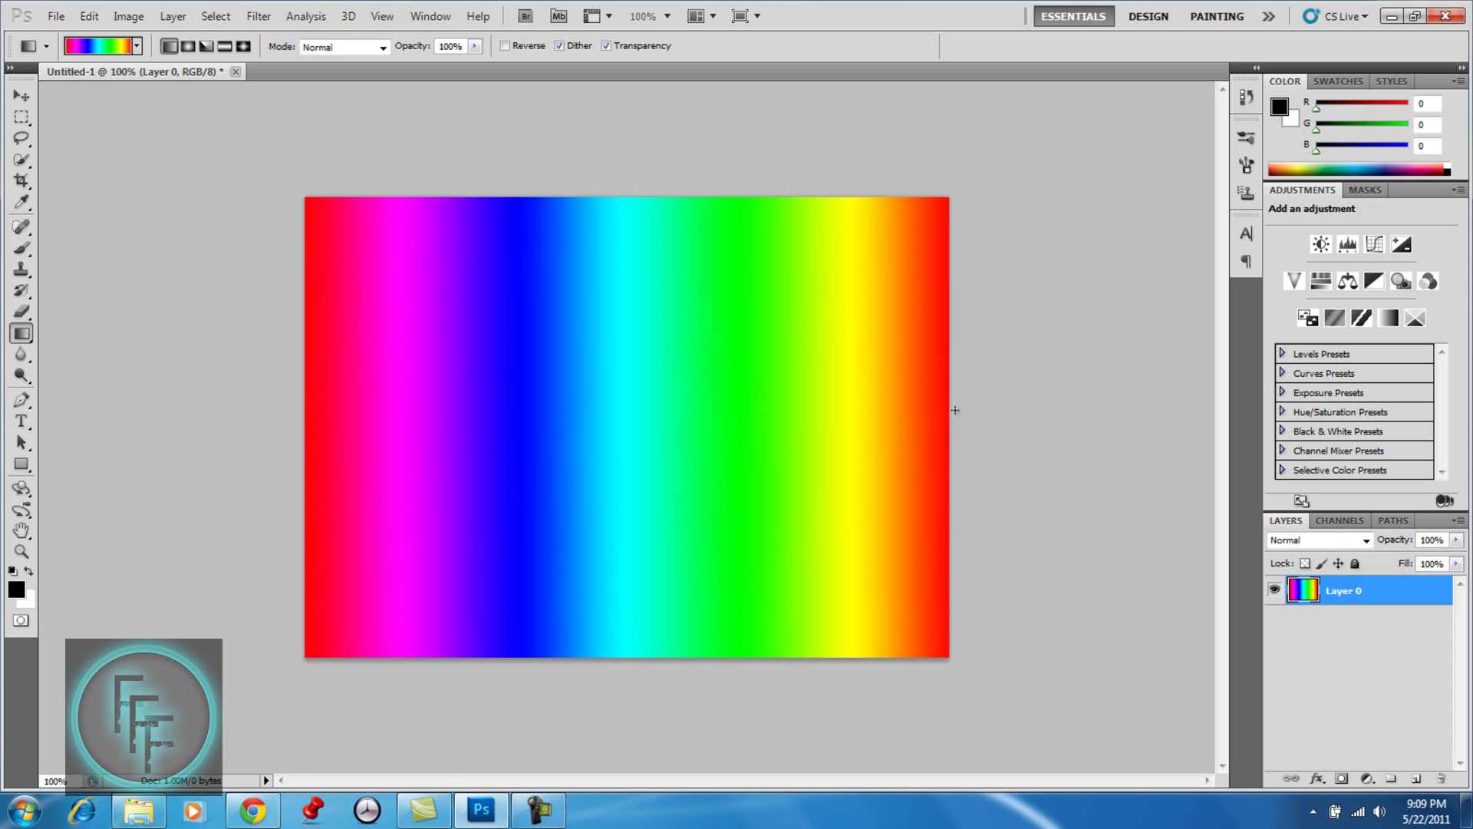
# Step: Set the rainbow Layer 0 to Color blend mode
pyautogui.click(1367, 540)
pyautogui.click(1319, 509)
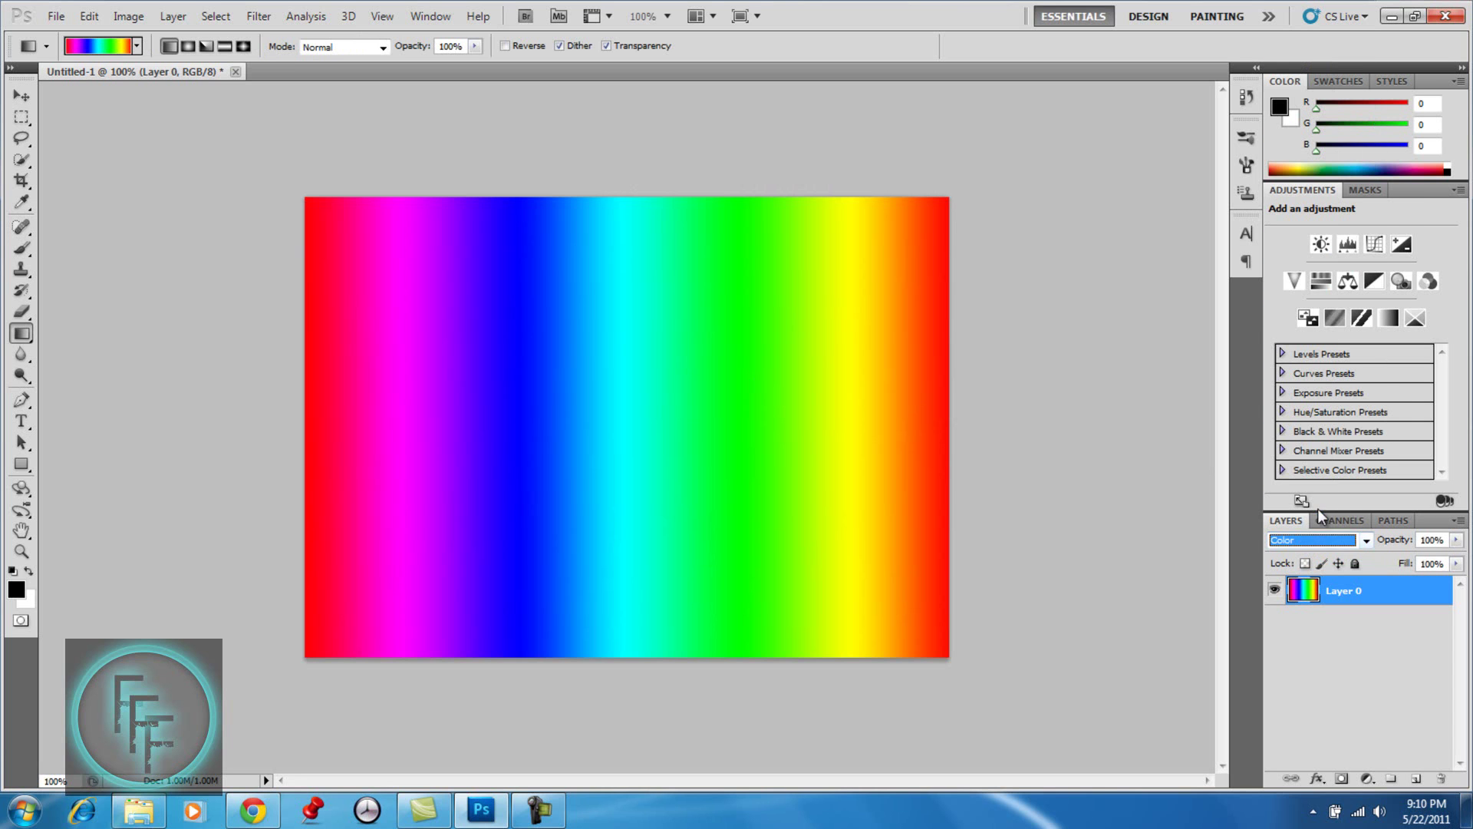
pyautogui.click(1364, 659)
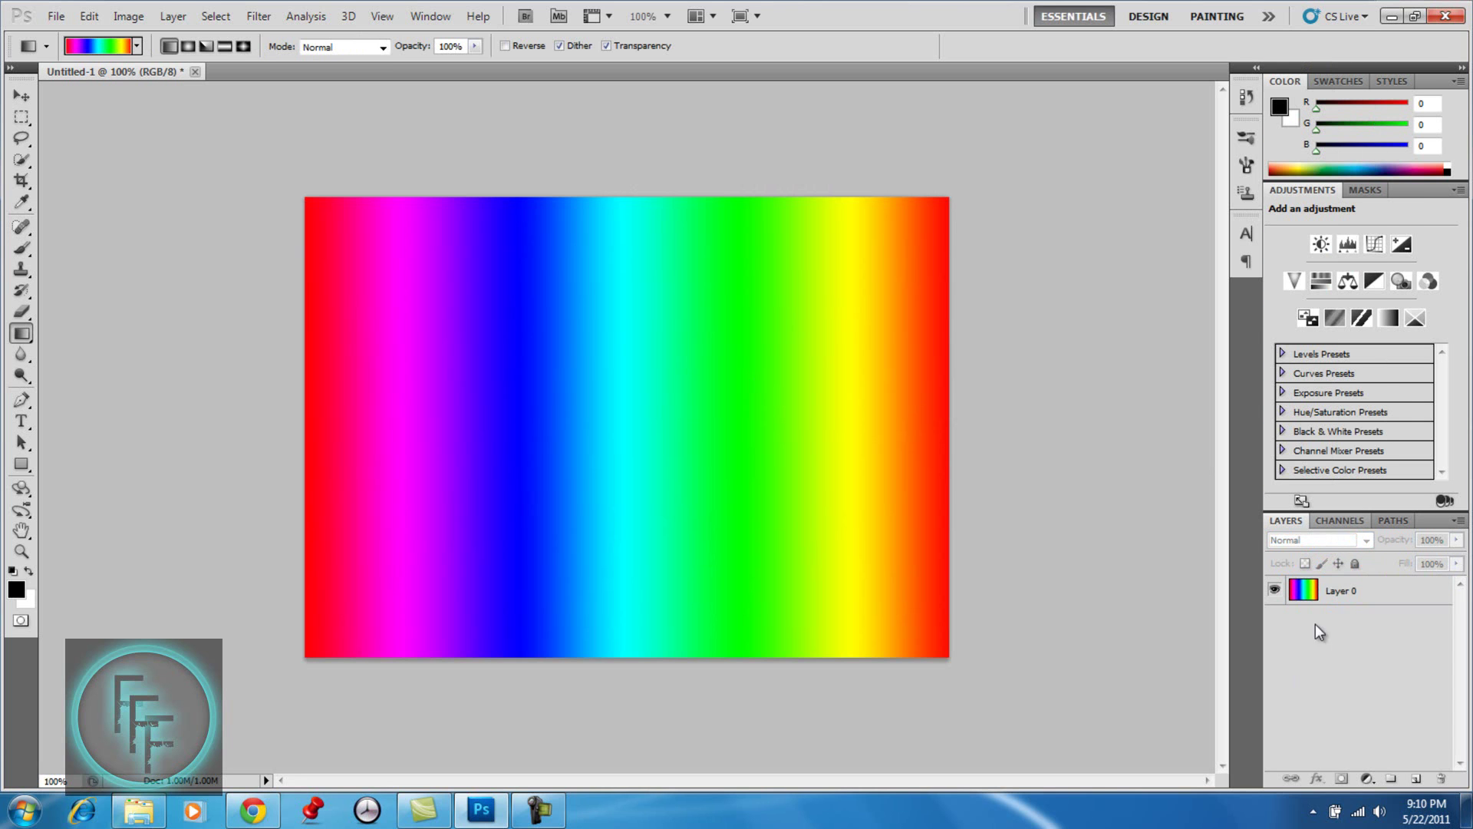
# Step: Add a new empty Layer 1 below Layer 0 and make it active
pyautogui.click(1412, 779)
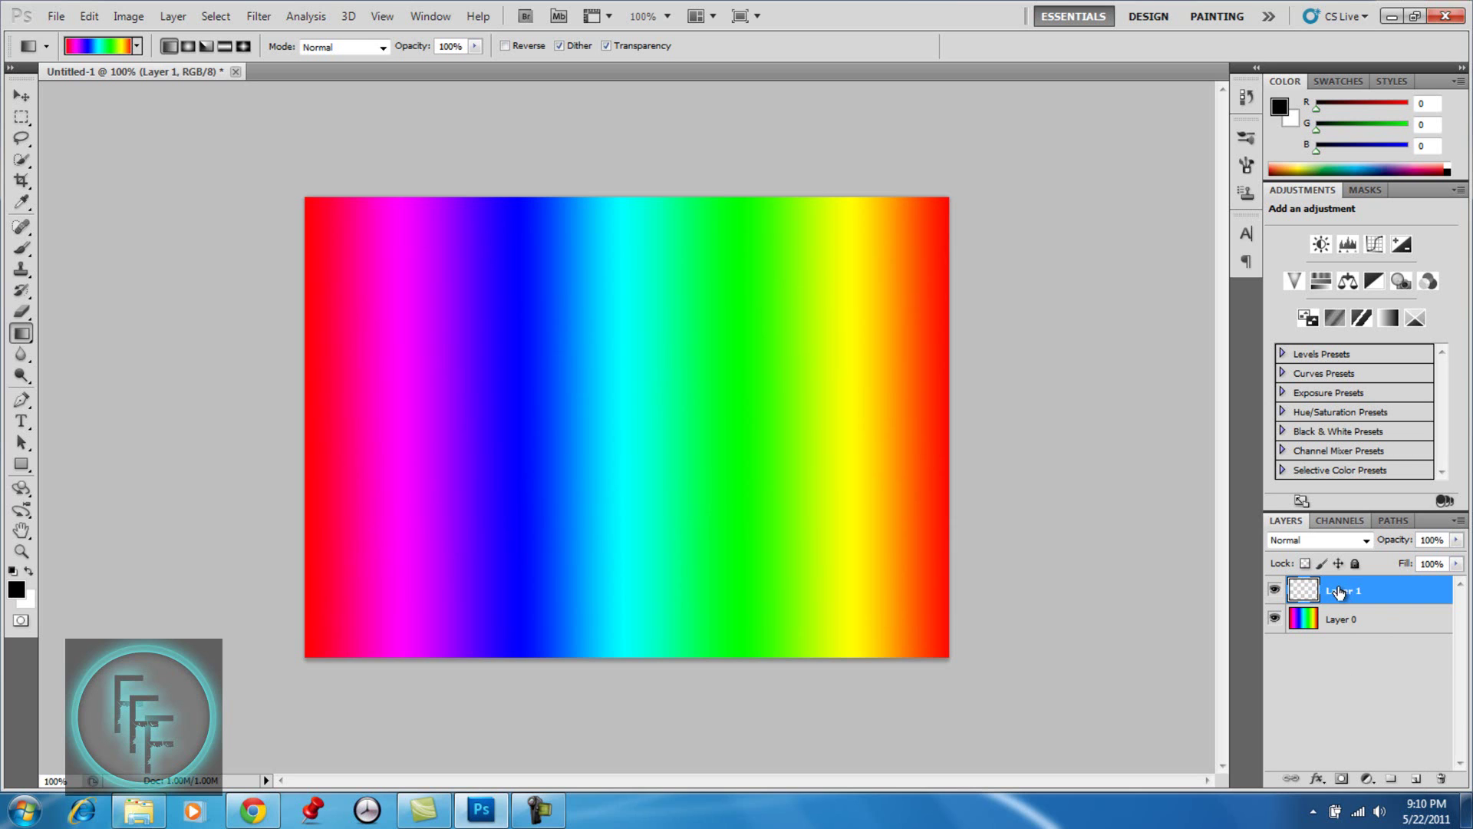
pyautogui.moveTo(1339, 592); pyautogui.dragTo(1336, 653)
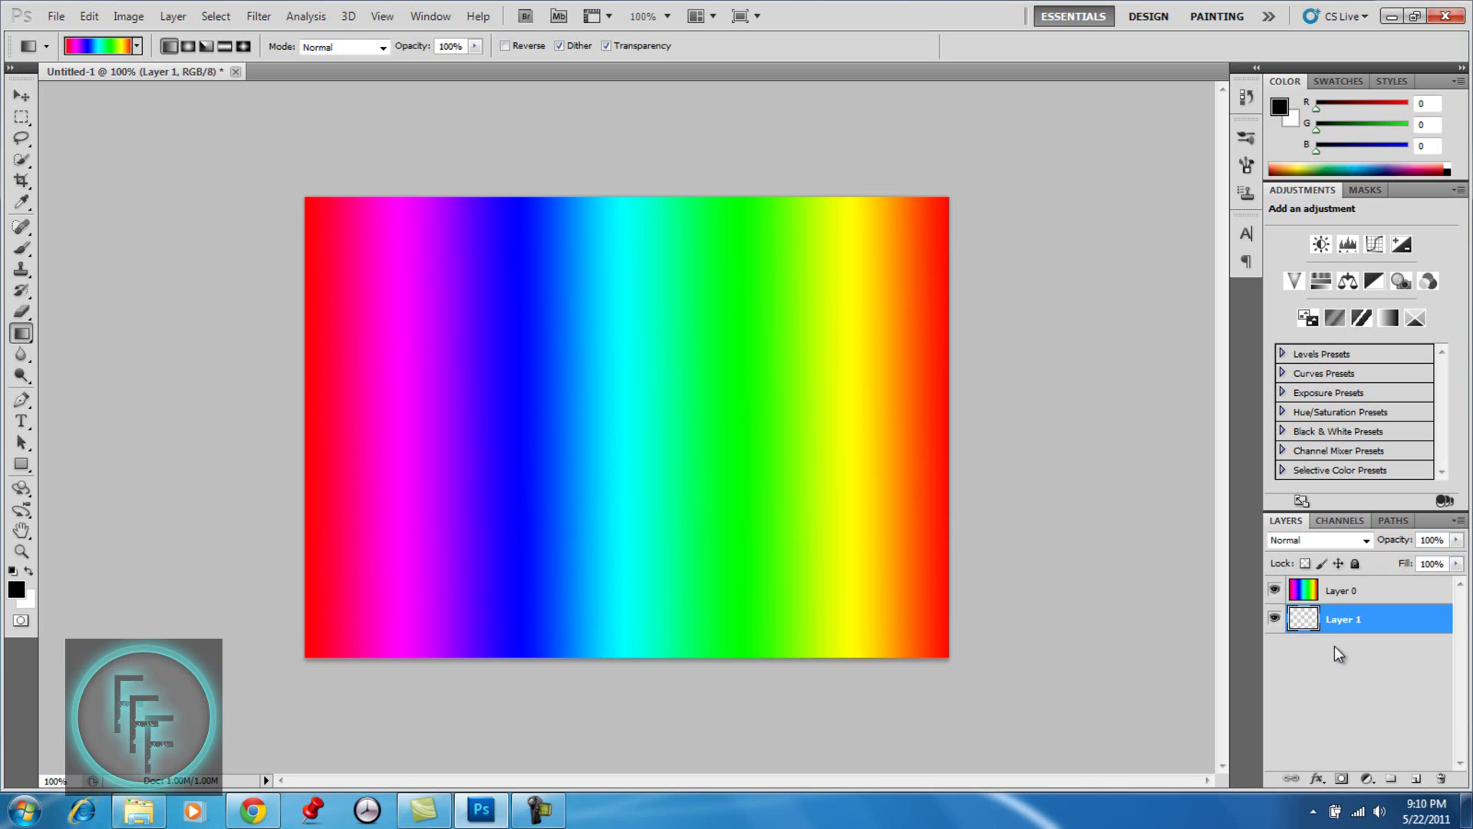
pyautogui.click(1340, 653)
pyautogui.click(1349, 622)
# Step: Fill Layer 1 with solid black using the Paint Bucket Tool
pyautogui.rightClick(27, 336)
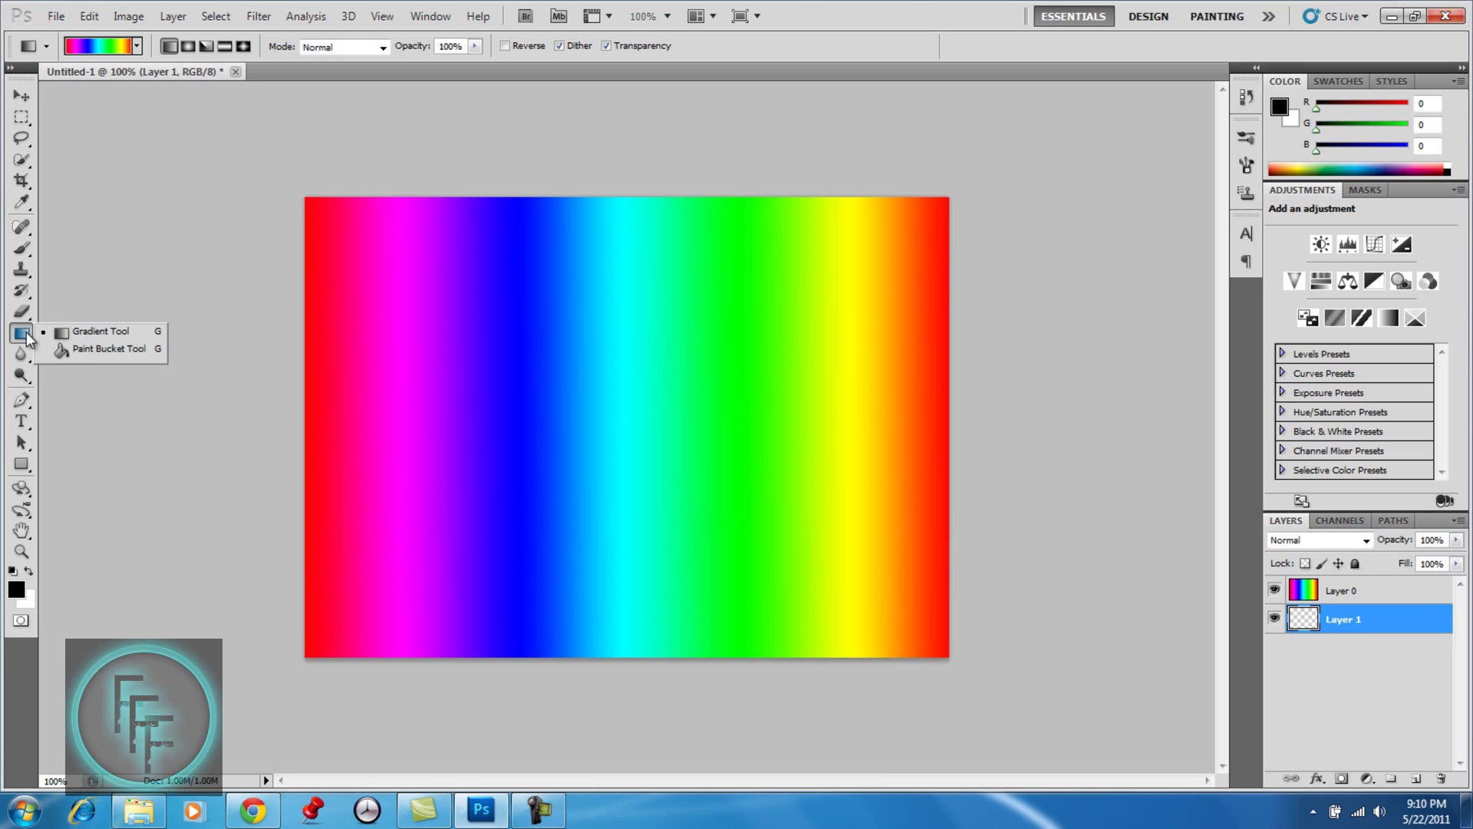
pyautogui.click(72, 351)
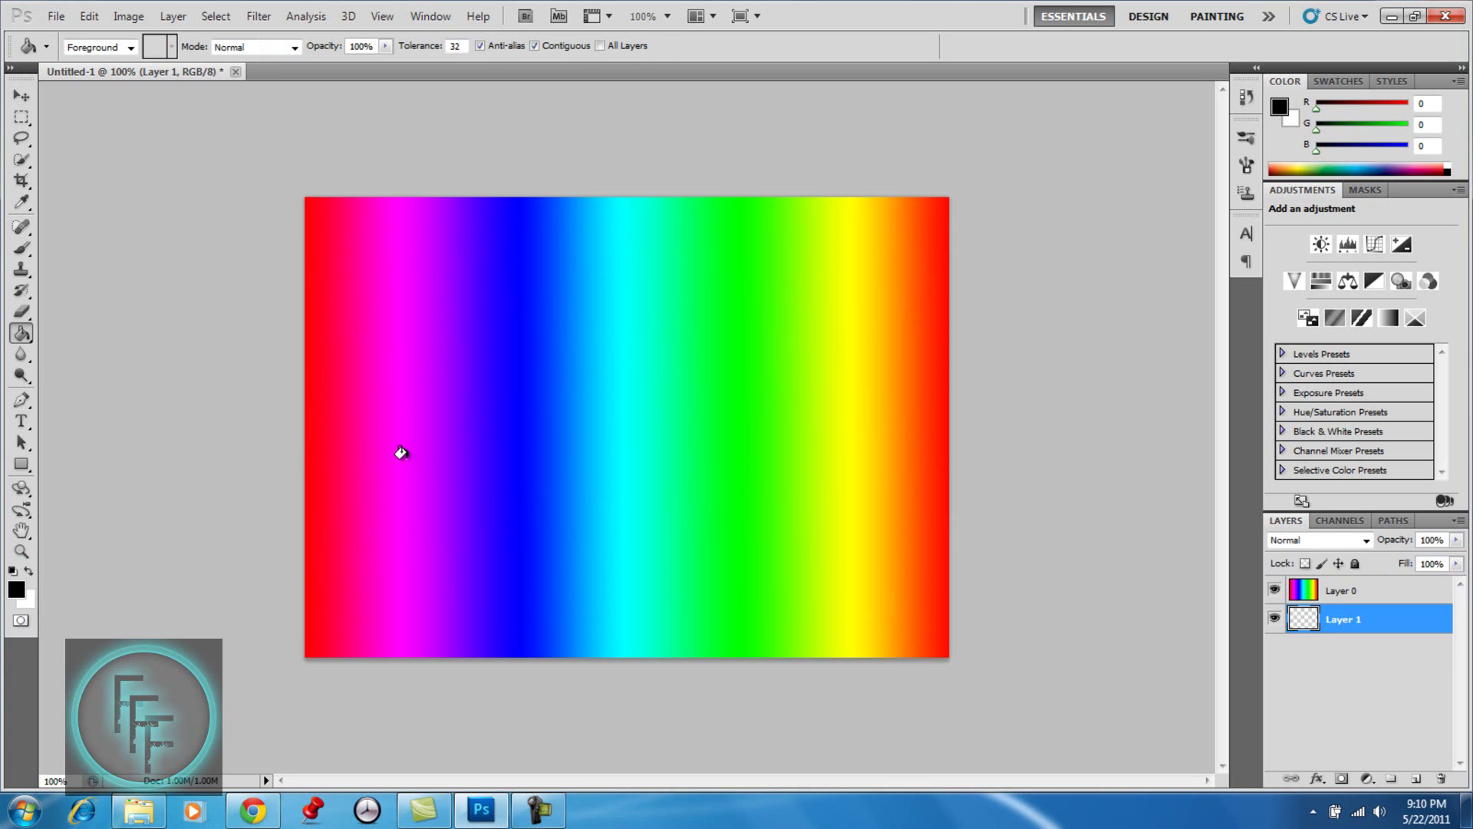
pyautogui.click(516, 444)
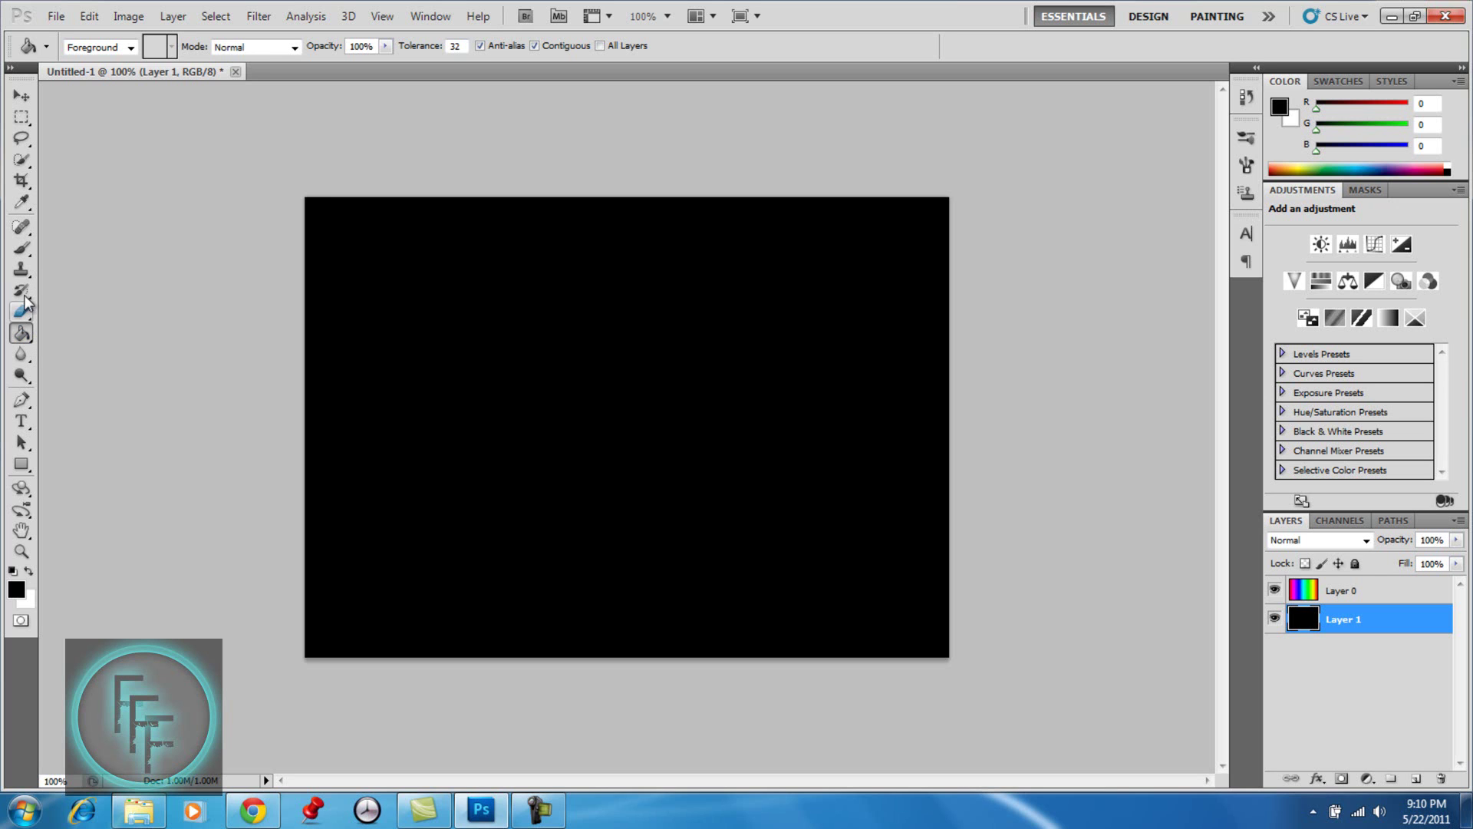
# Step: Select the Brush Tool with smoke brush 787 and white as the foreground colour
pyautogui.click(25, 251)
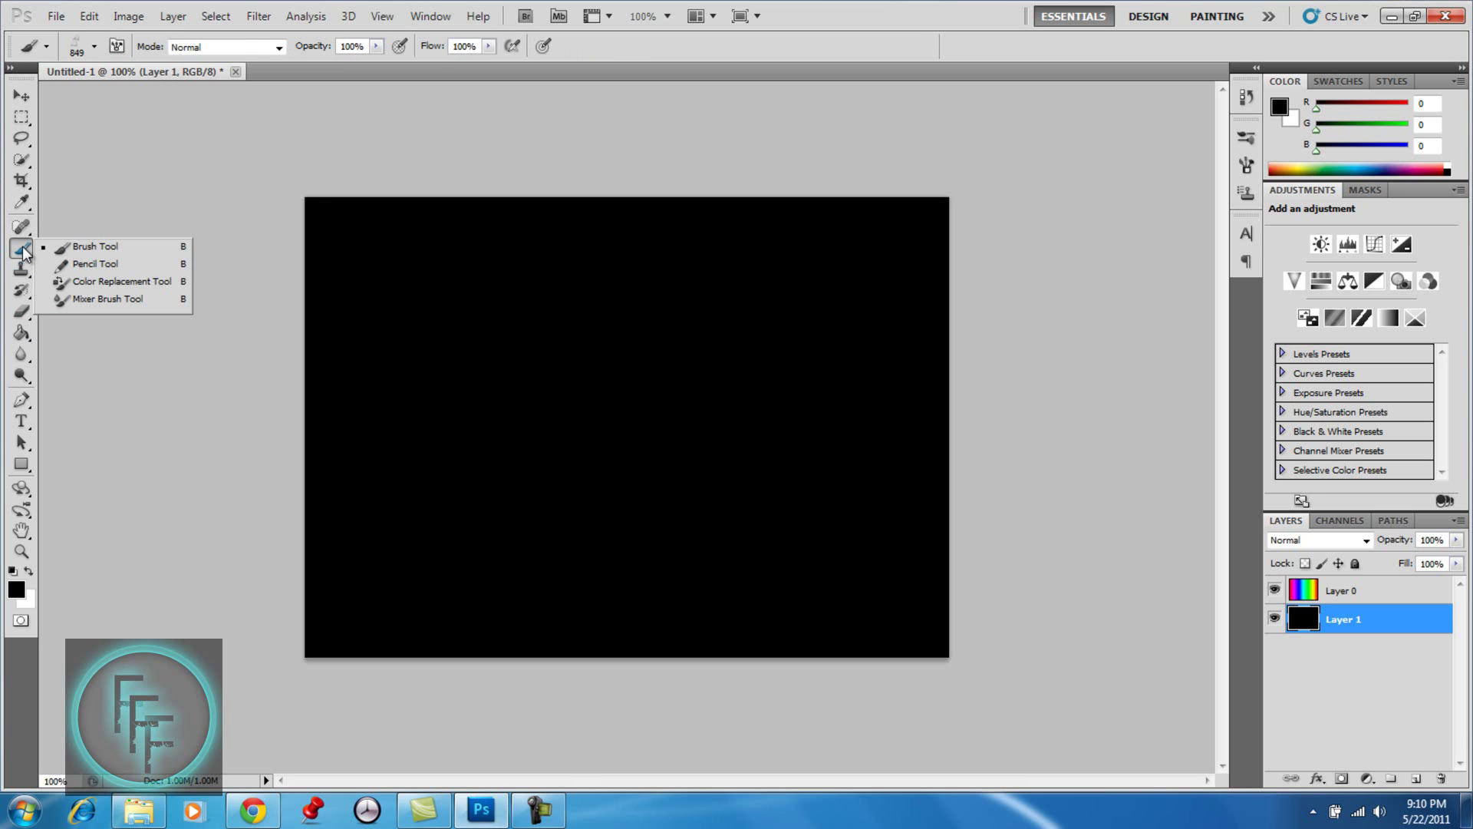
pyautogui.click(62, 251)
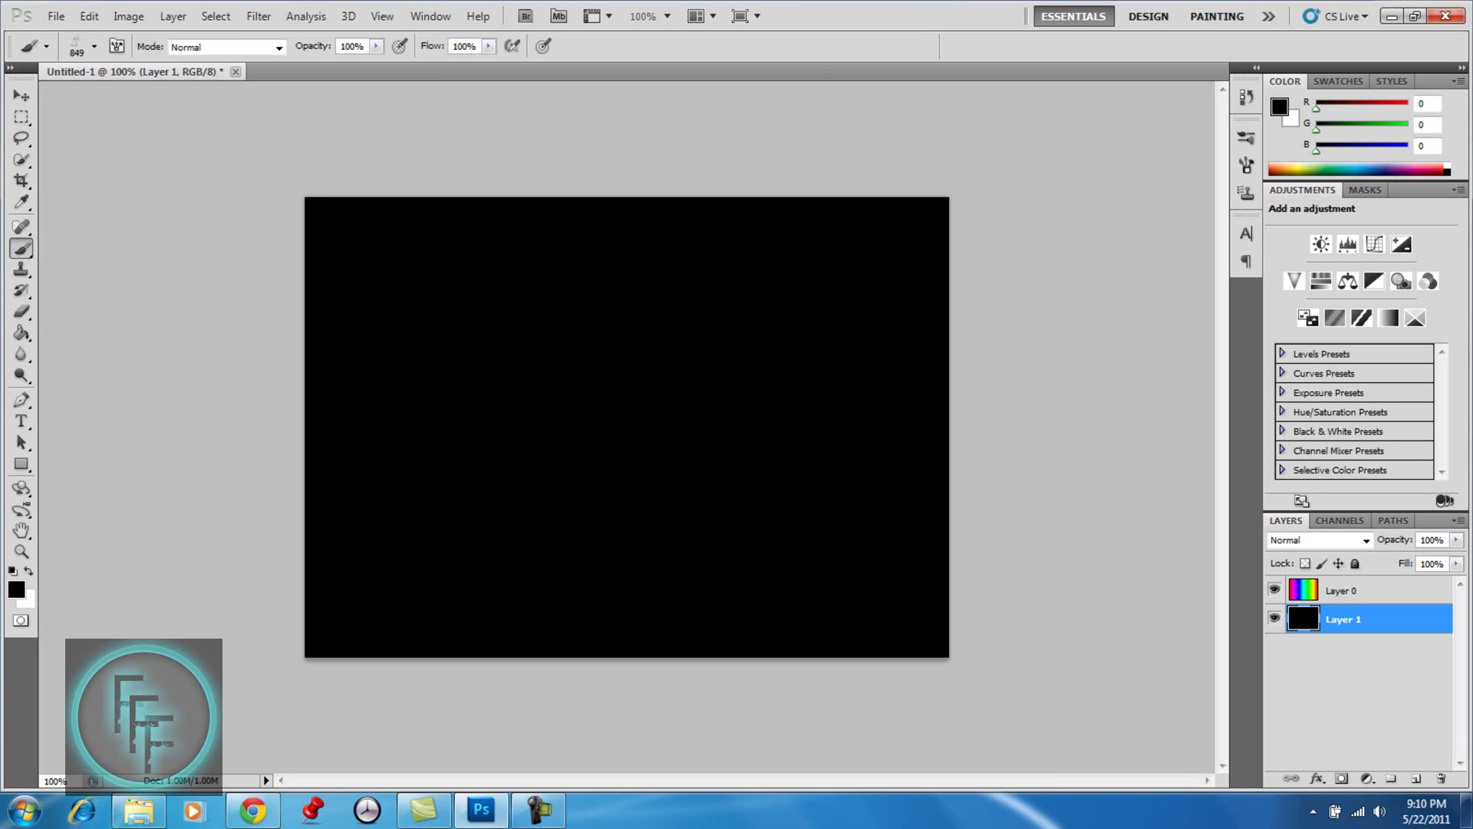
pyautogui.click(95, 48)
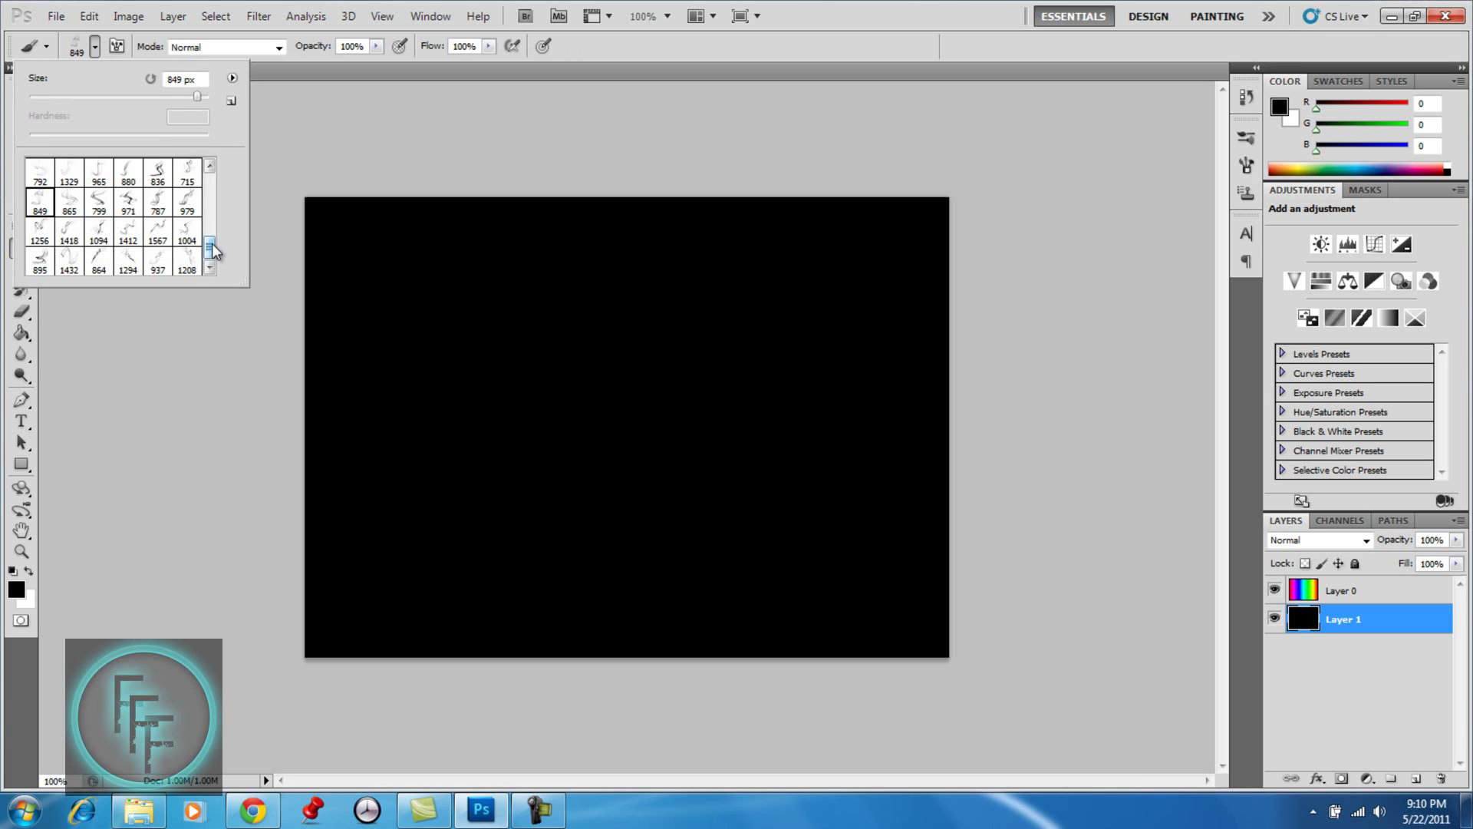
pyautogui.click(158, 202)
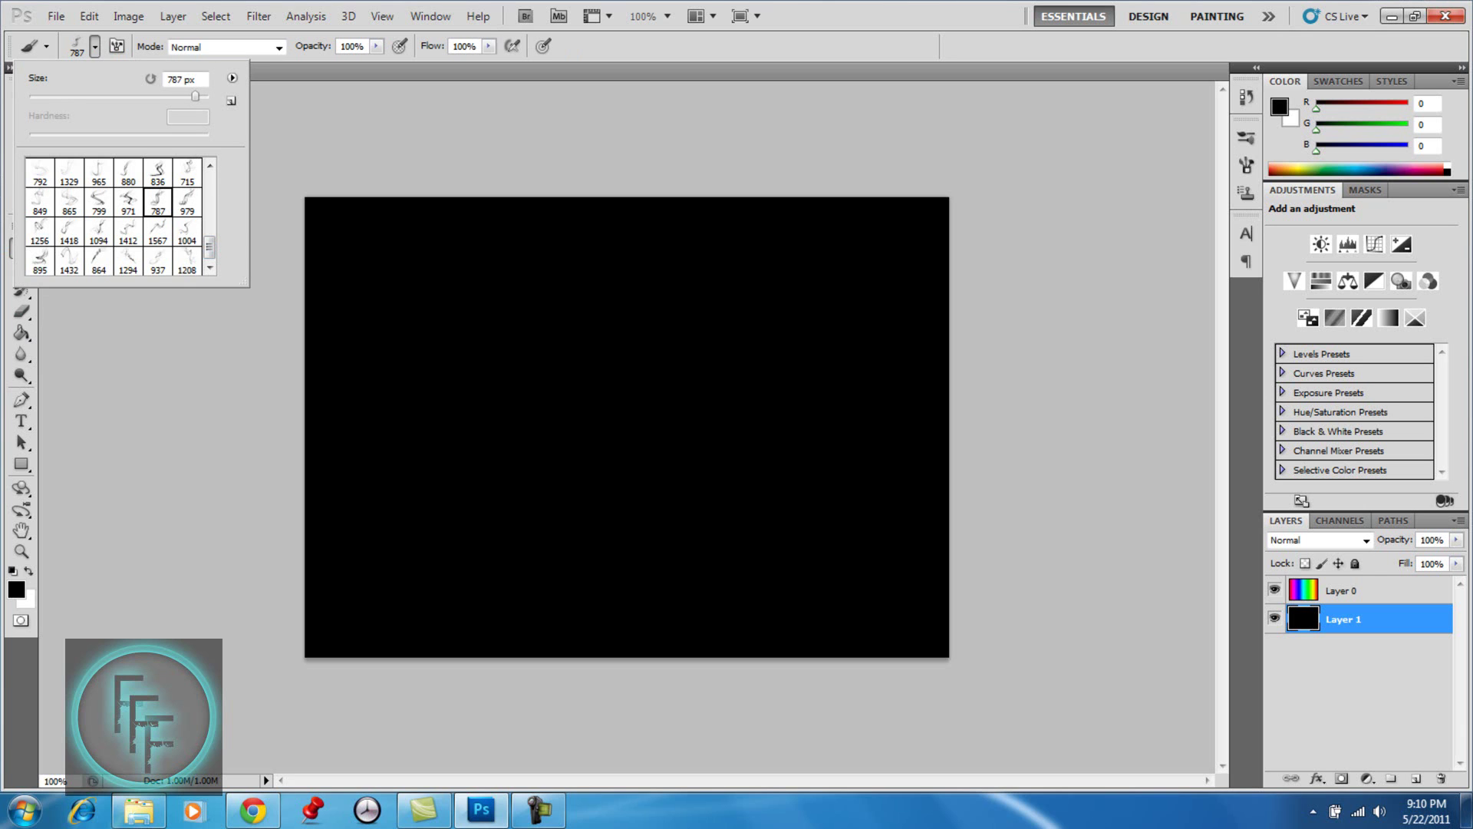
pyautogui.press('Return')
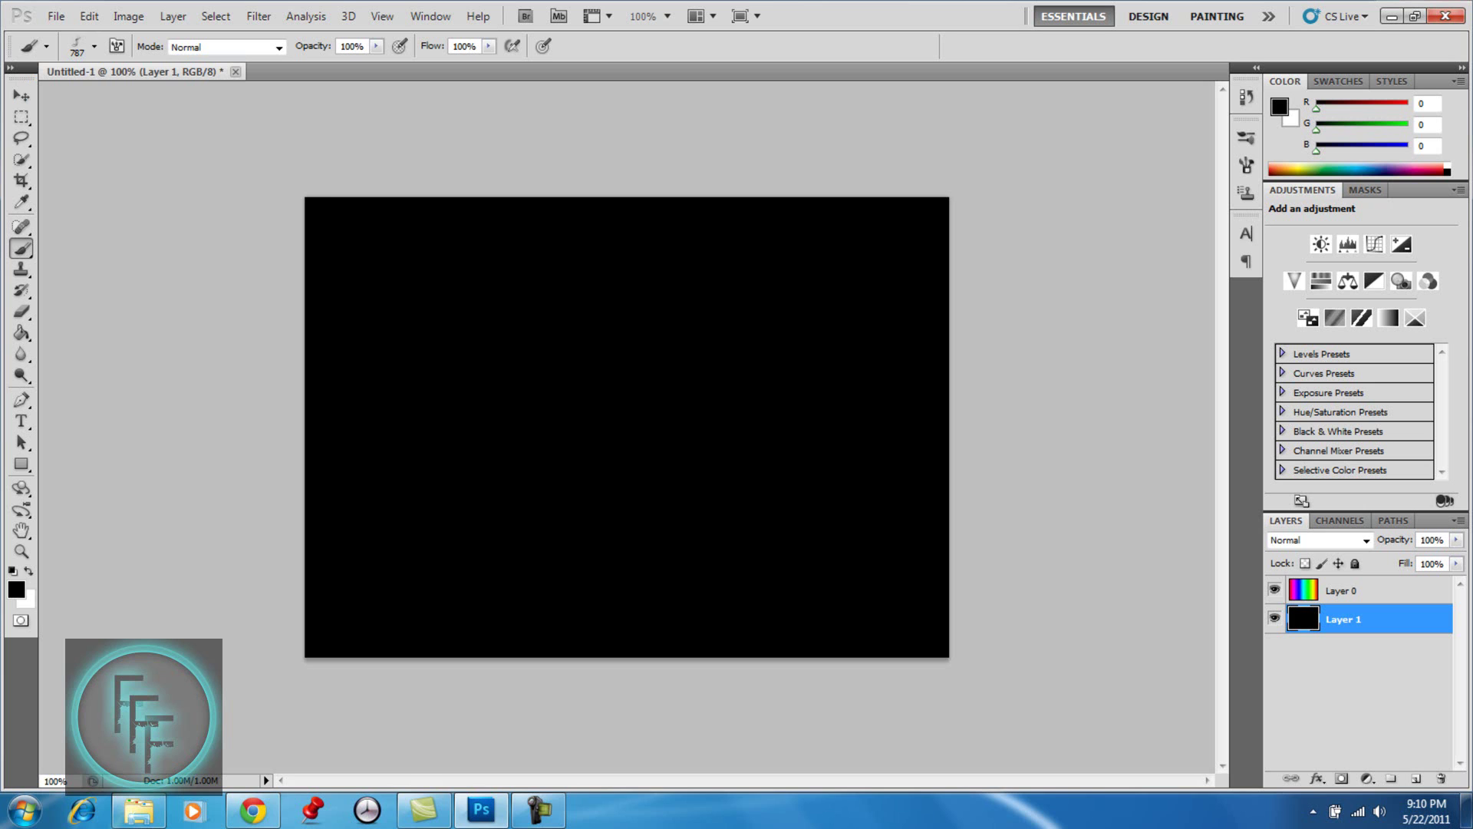
pyautogui.click(32, 572)
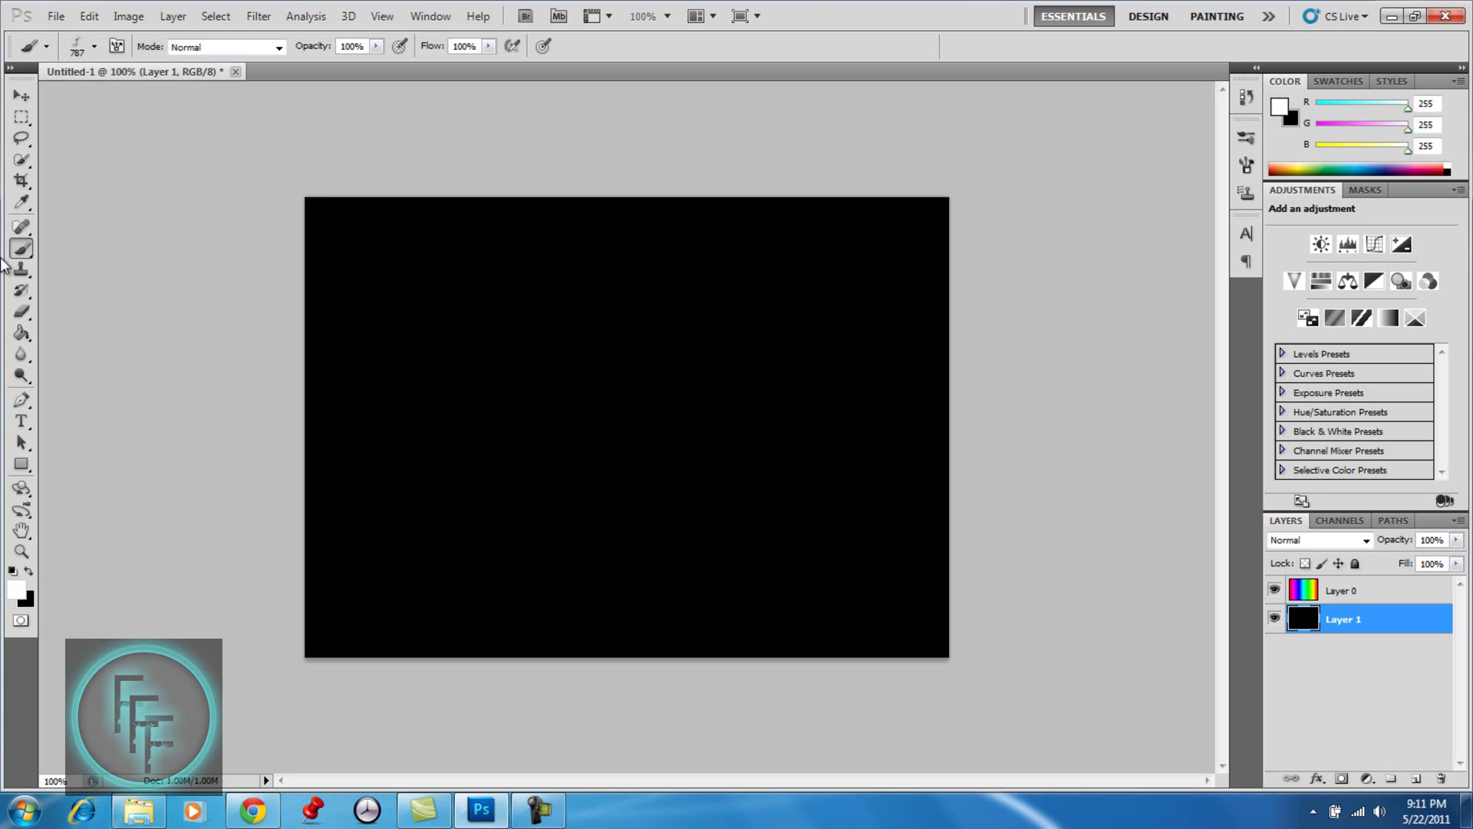
# Step: Stamp the 787 wisp on the left, then a 979 wisp across the lower right
pyautogui.click(455, 415)
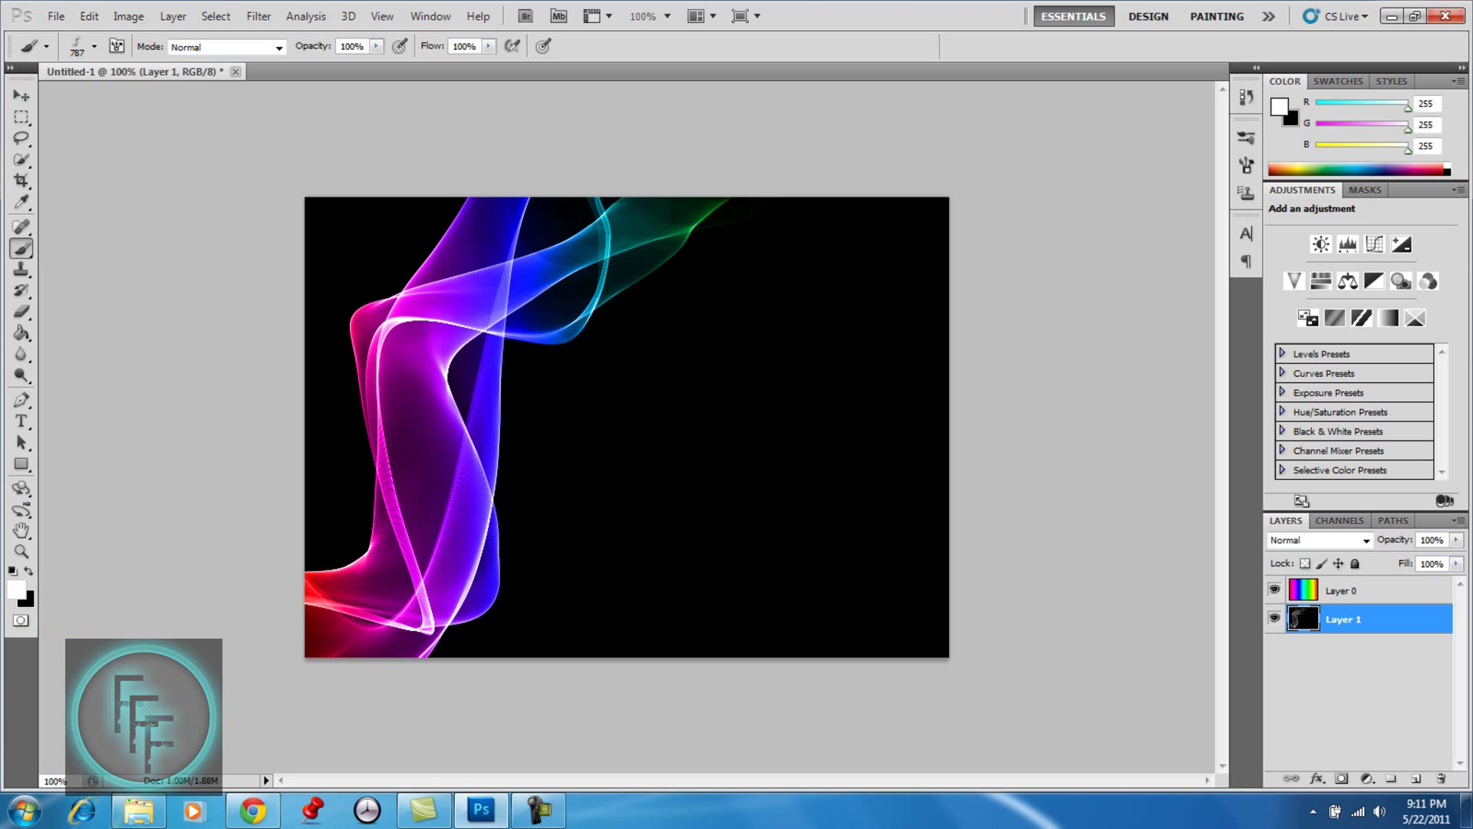
pyautogui.click(96, 47)
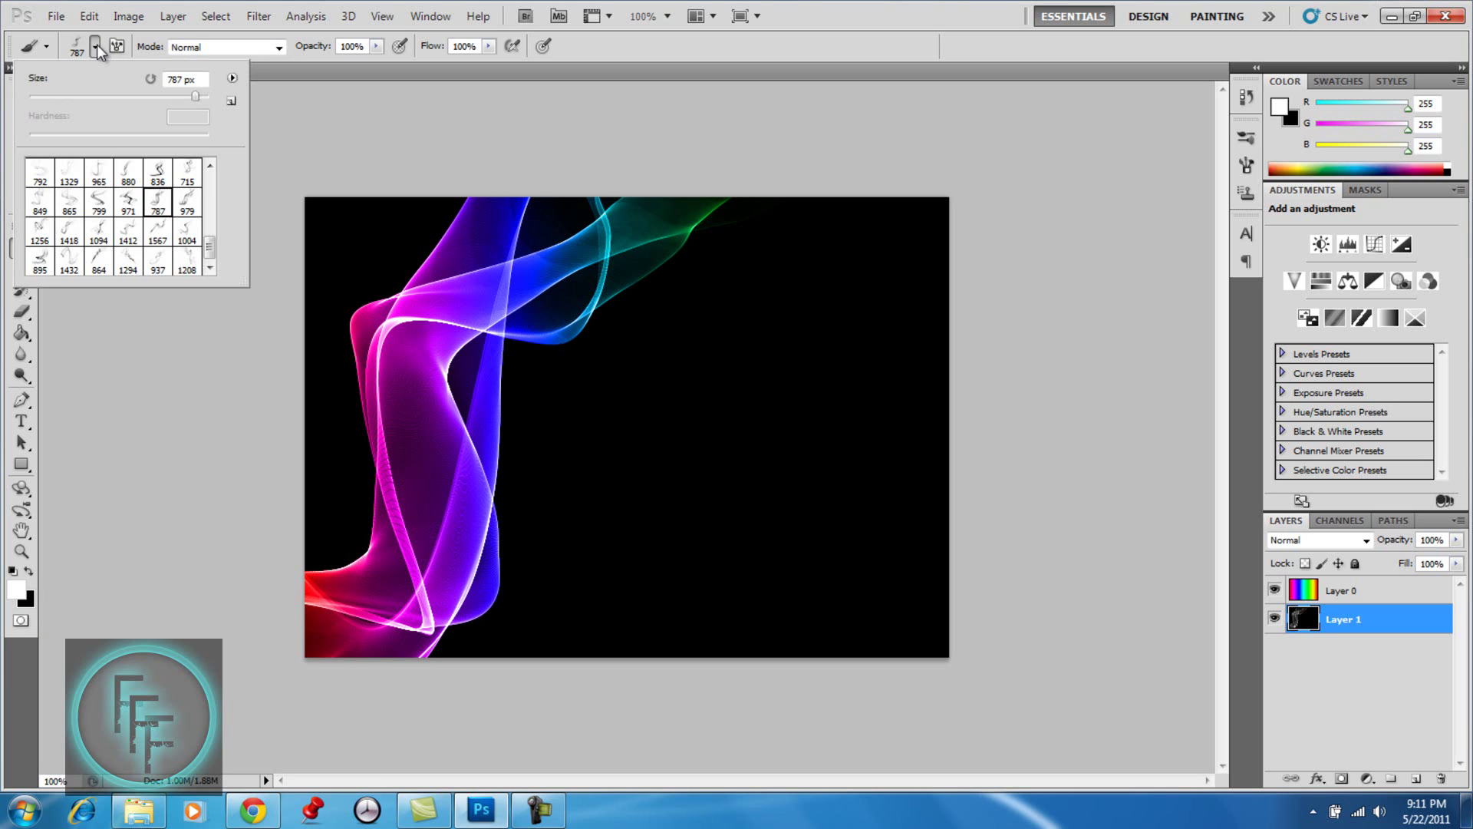
pyautogui.click(187, 209)
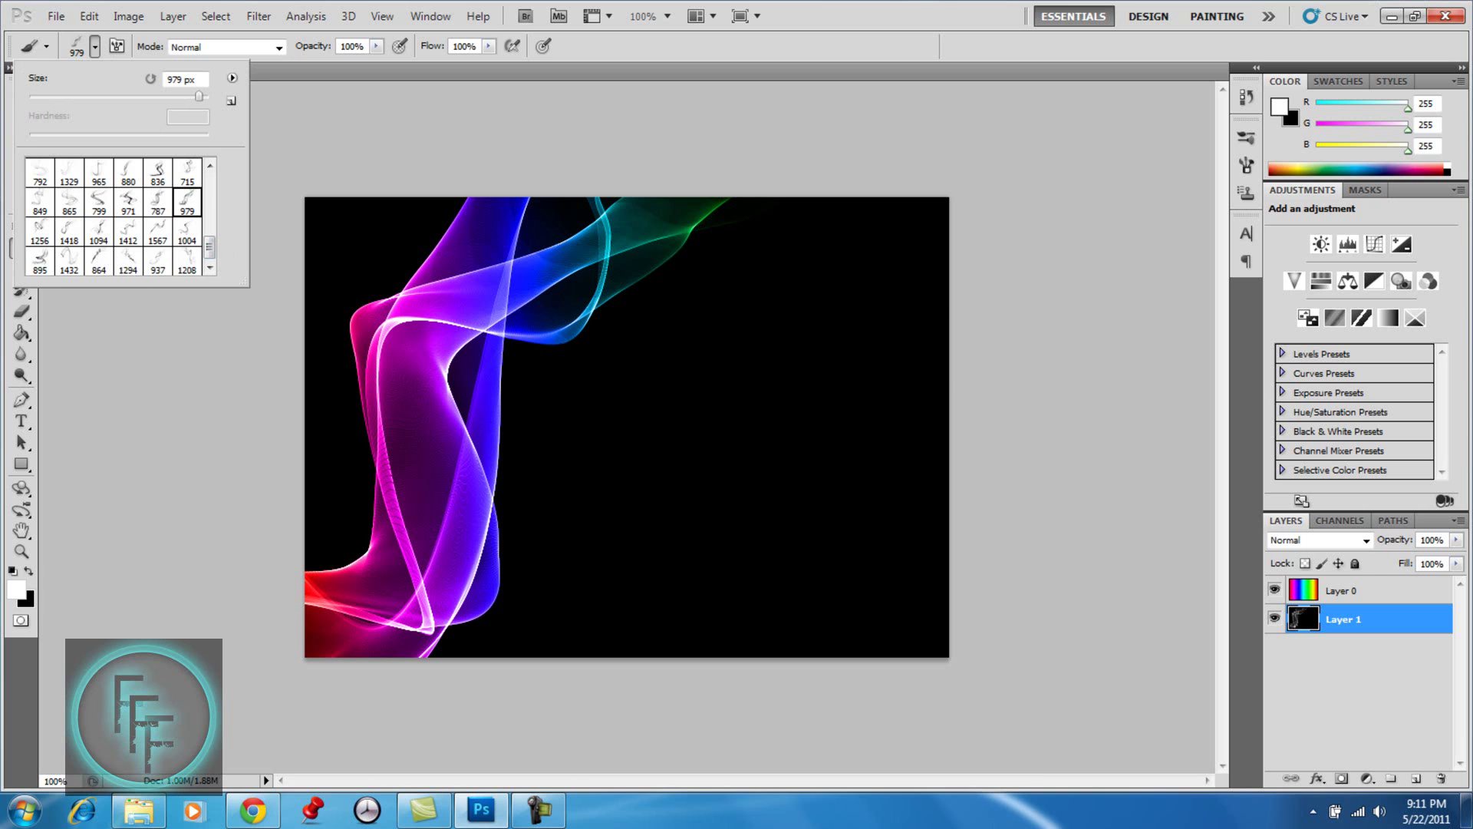
pyautogui.press('Return')
pyautogui.click(795, 461)
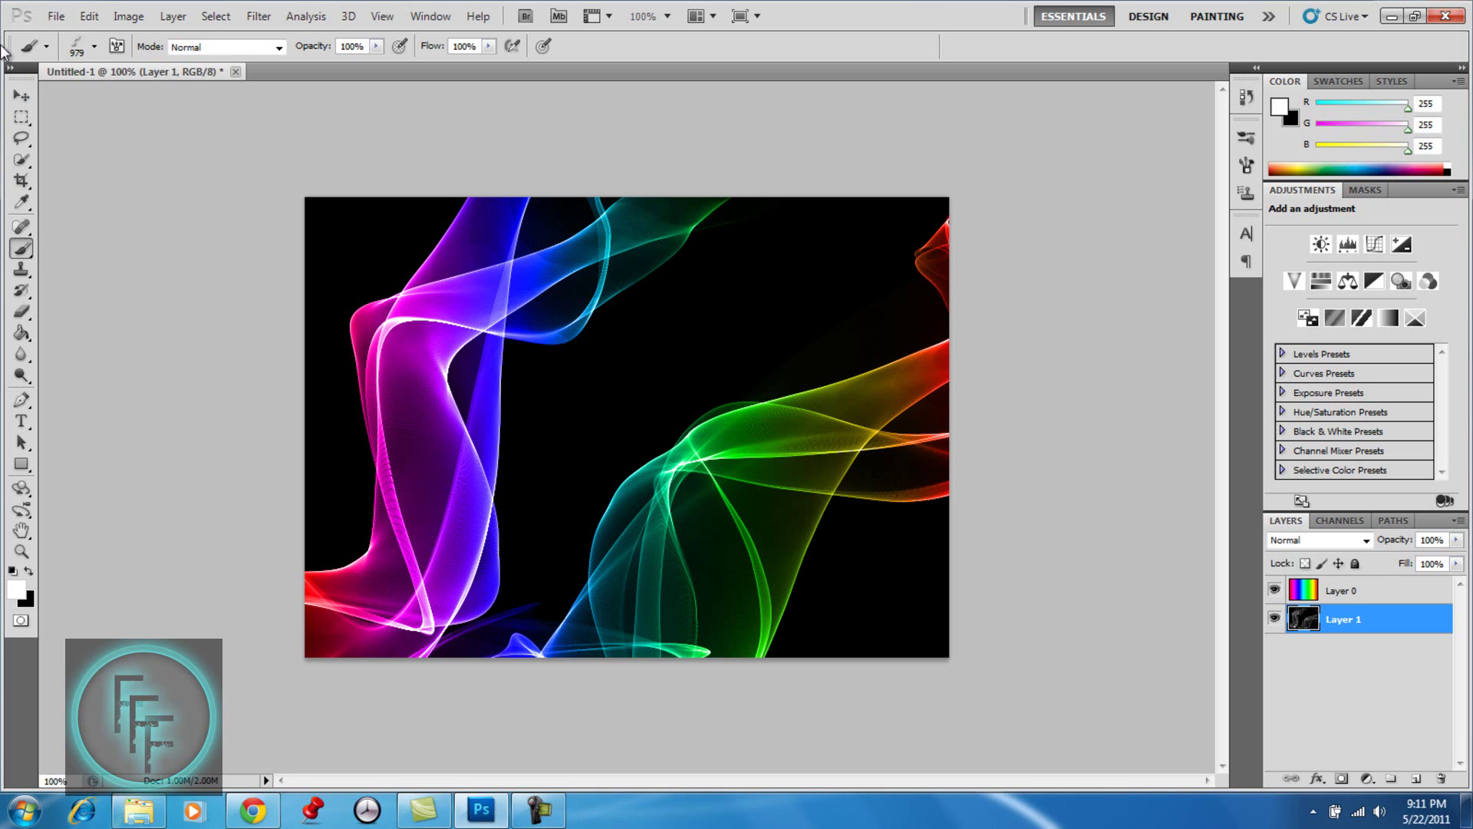
# Step: Stamp smoke brush 880 at 360 px in the canvas centre
pyautogui.click(96, 46)
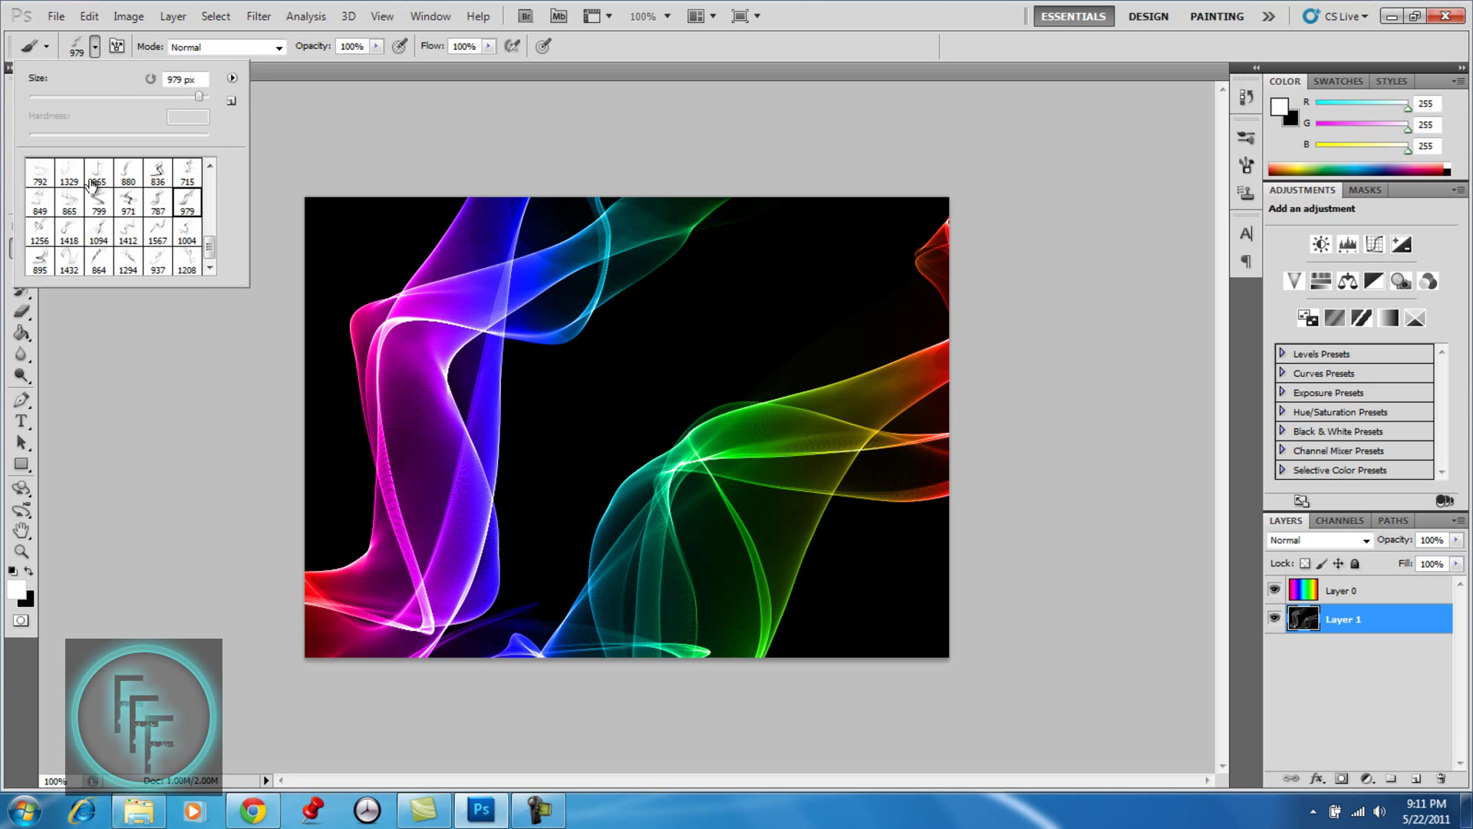
pyautogui.click(128, 173)
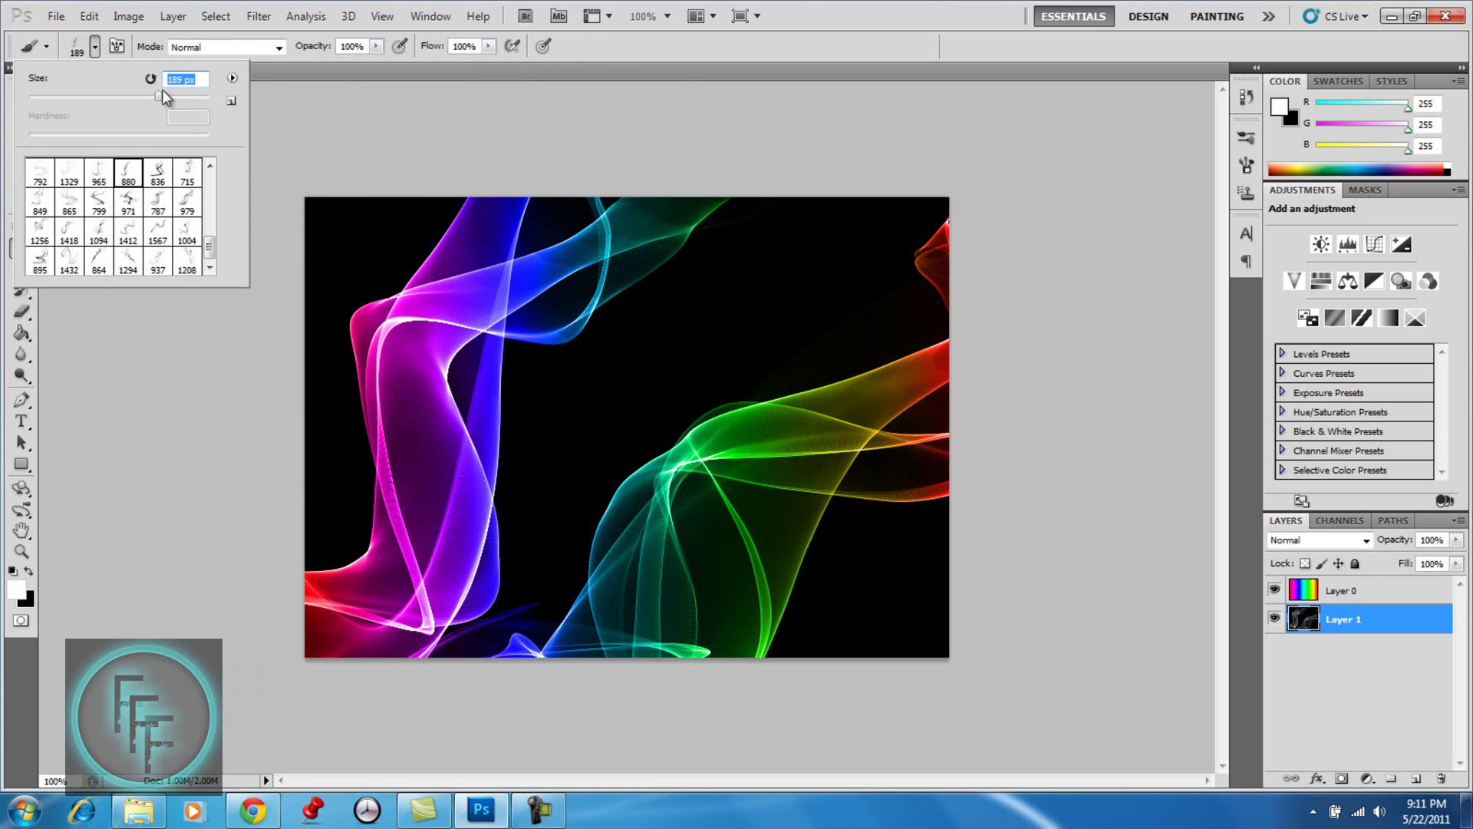
pyautogui.moveTo(172, 96); pyautogui.dragTo(179, 97)
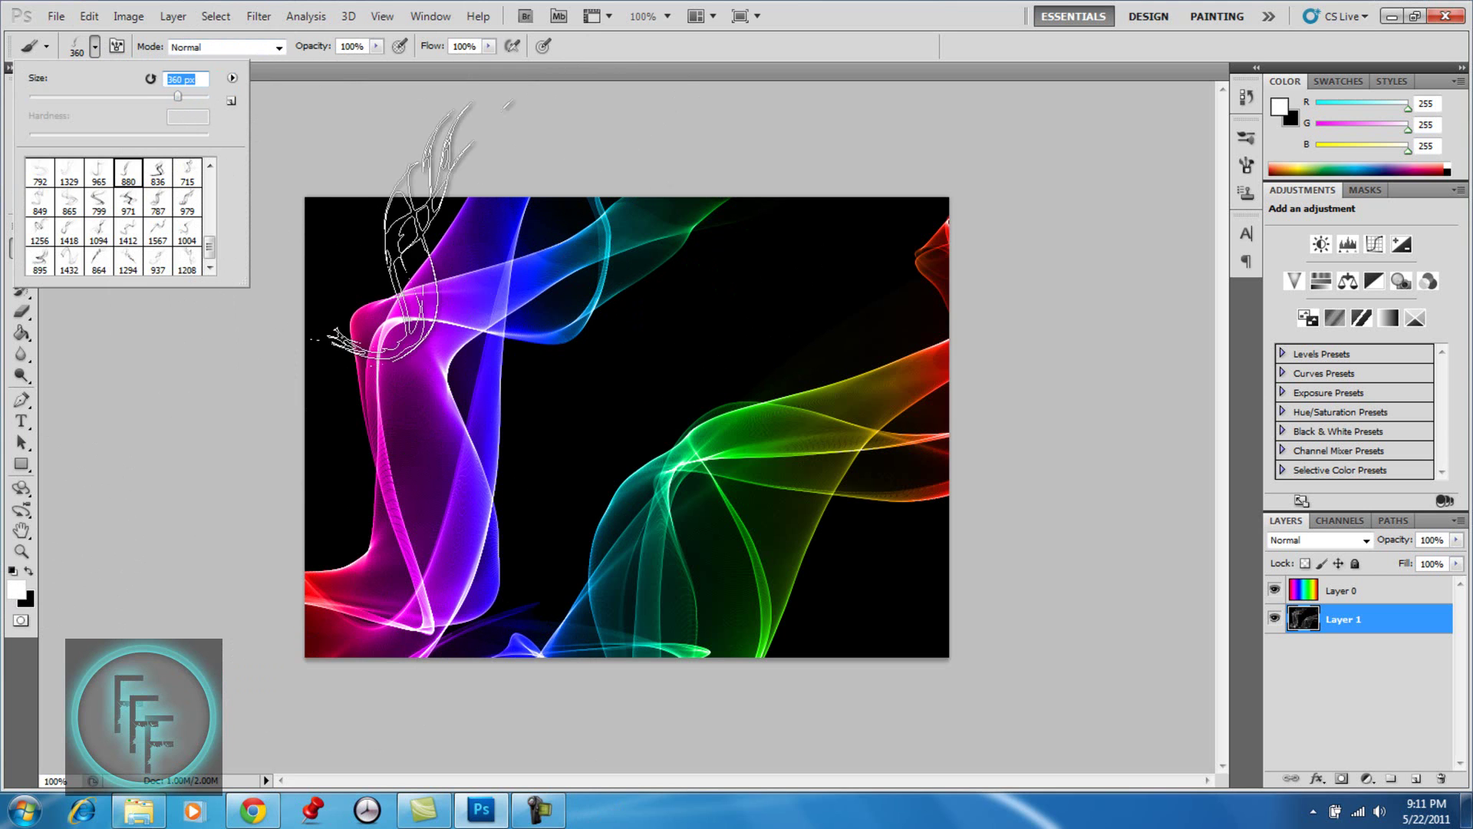
pyautogui.click(662, 346)
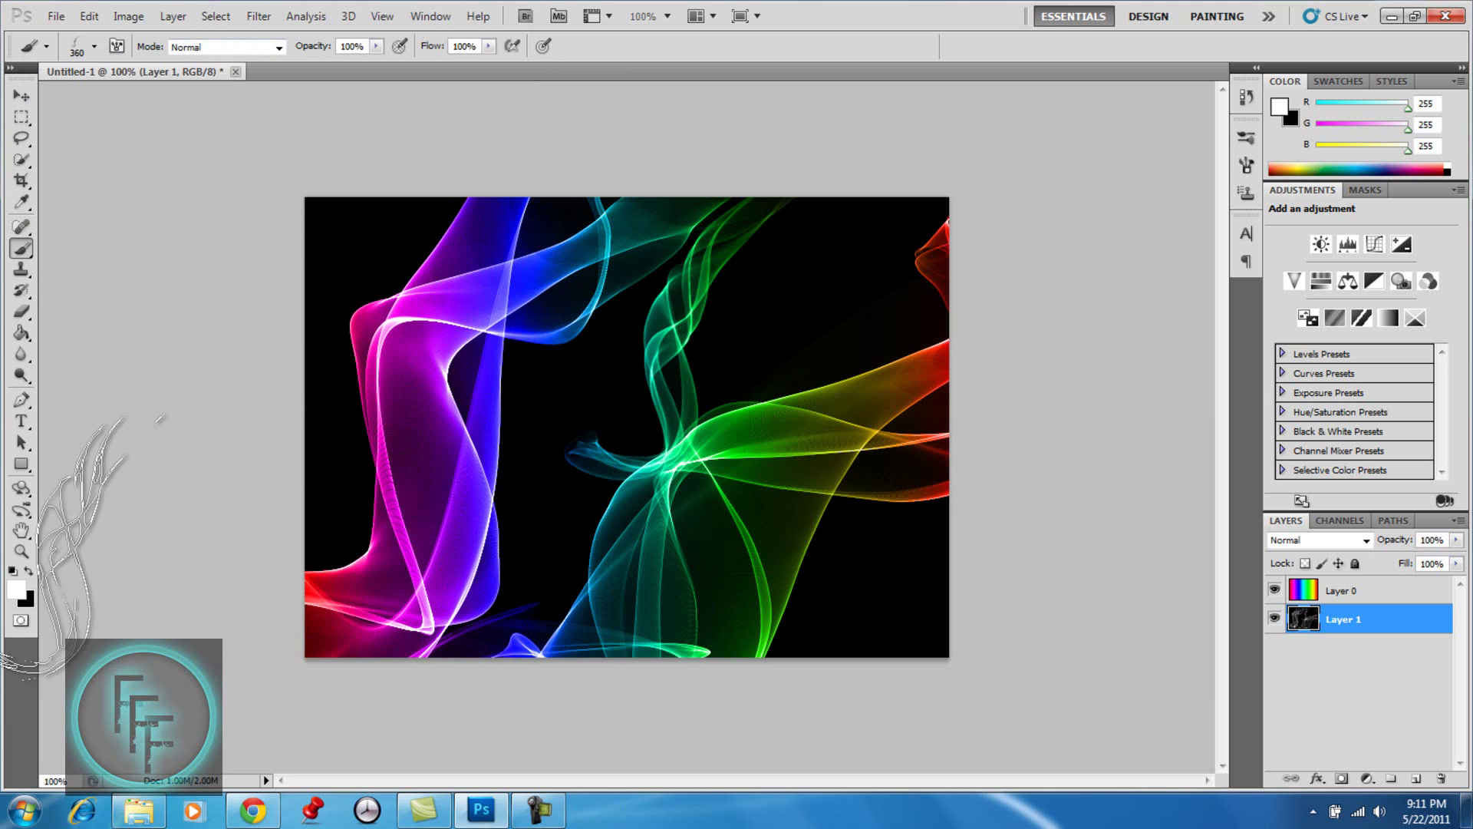